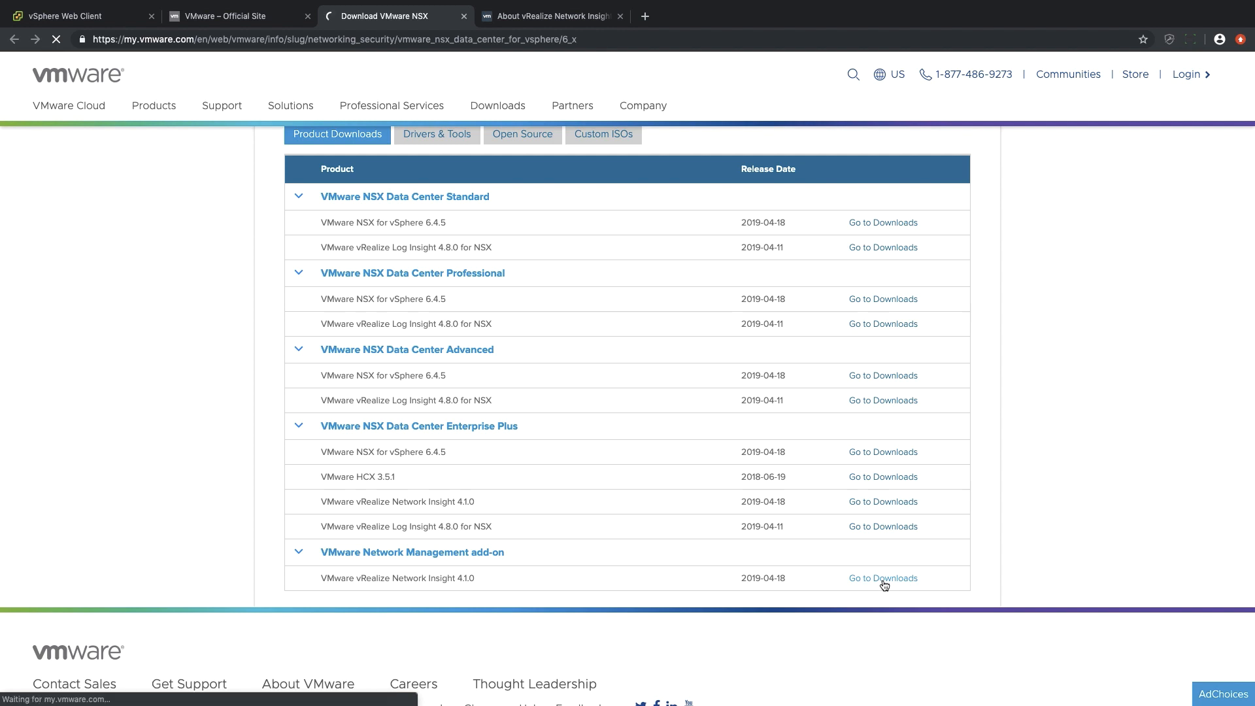
Check the vRealize Network Insight 4.1.0 downloads, and read System Recommendations and Requirements in the online installation guide.
scroll(578, 490, down, 2)
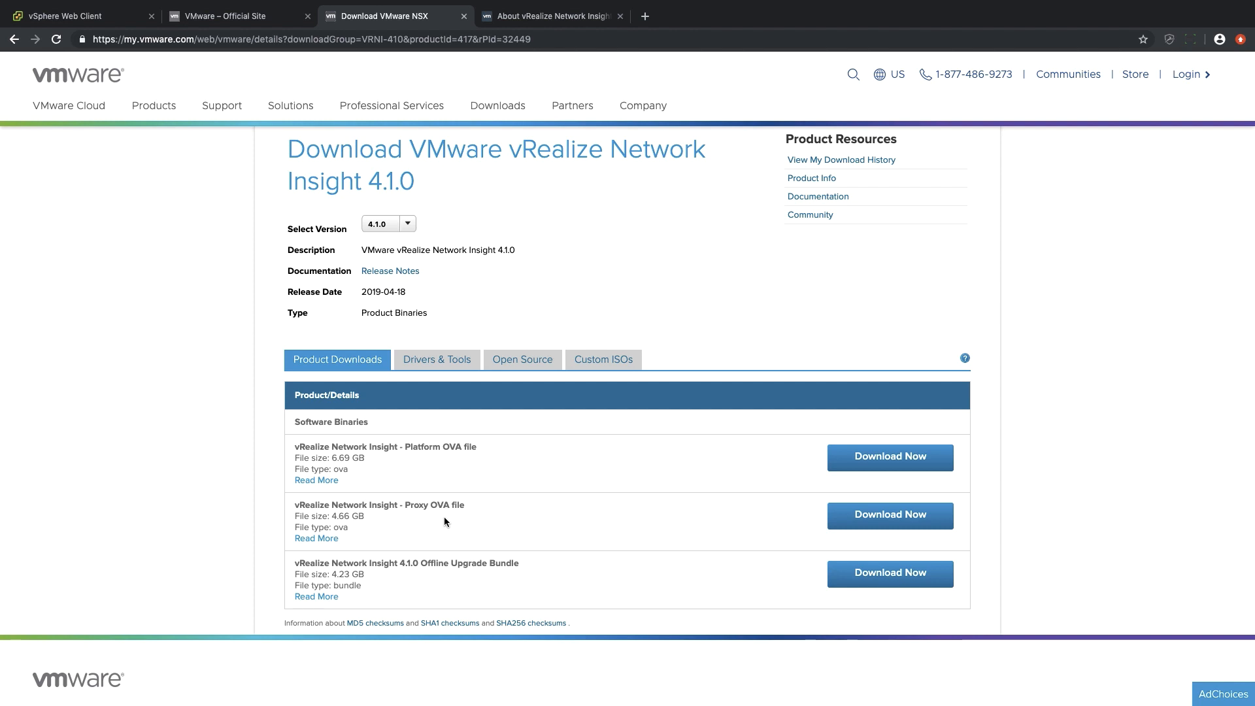
key(ctrl+Tab)
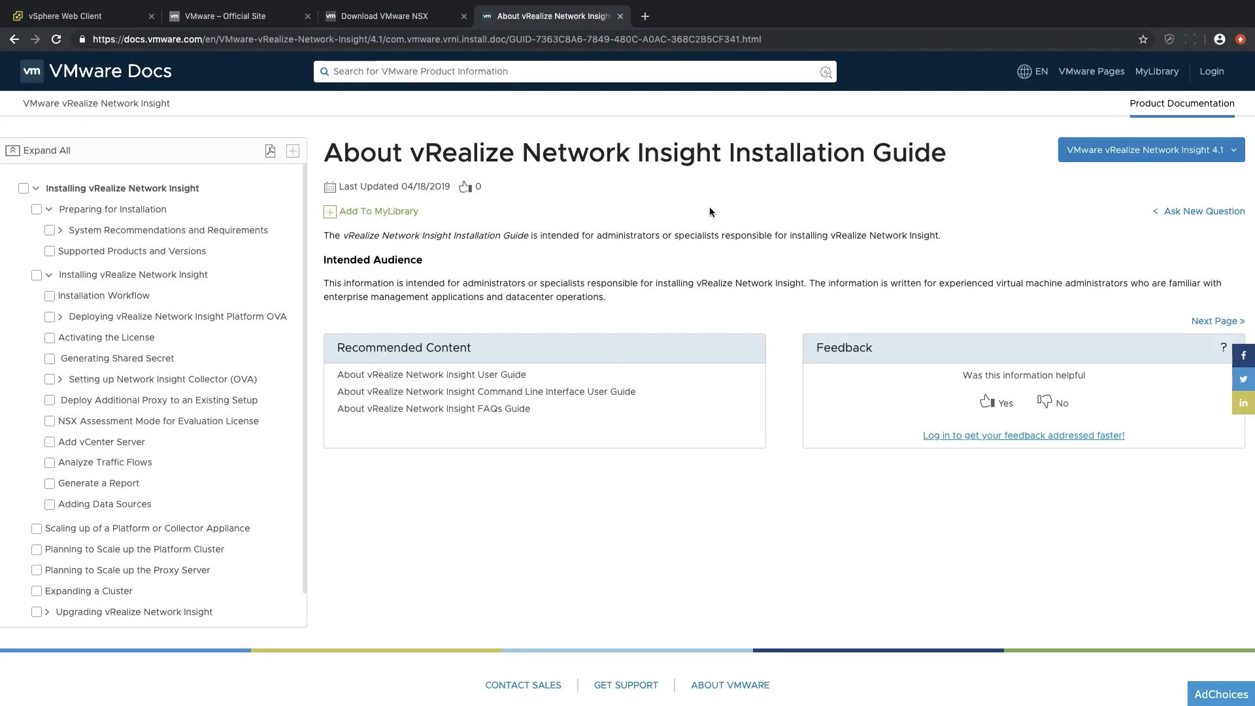
click(140, 231)
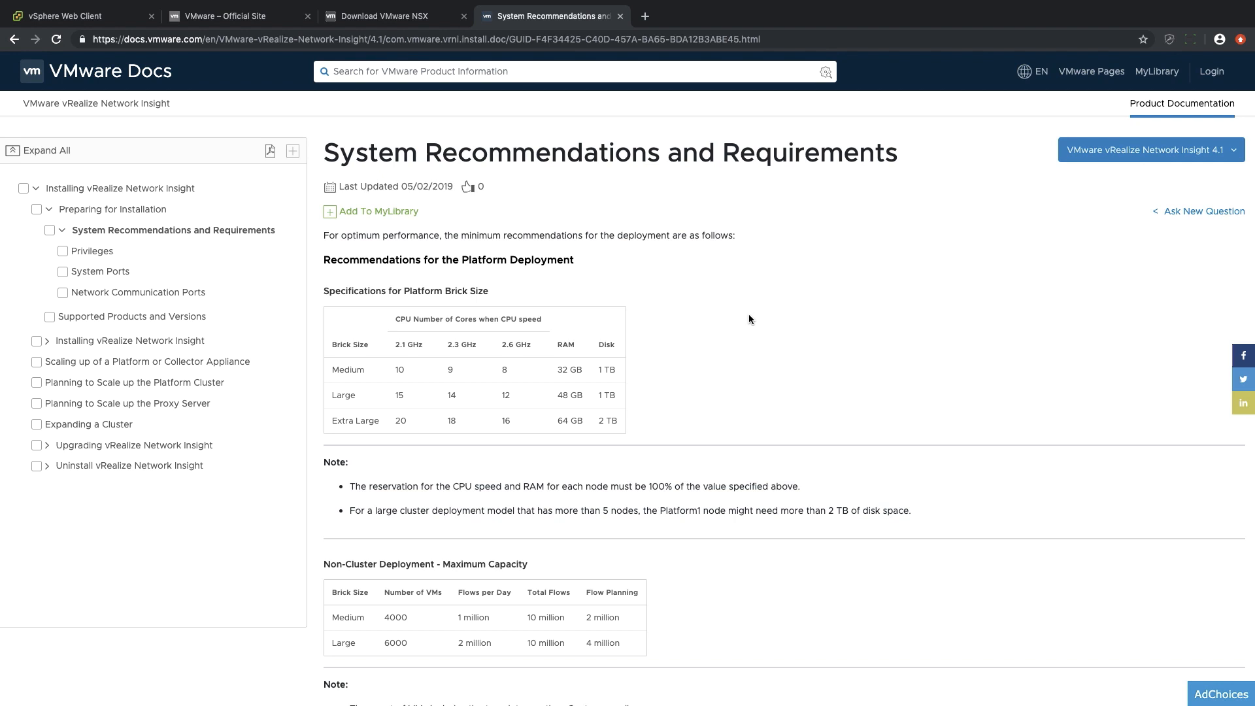
scroll(750, 319, down, 7)
Review the Supported Products and Versions table through to the VMware vSphere entry.
click(134, 320)
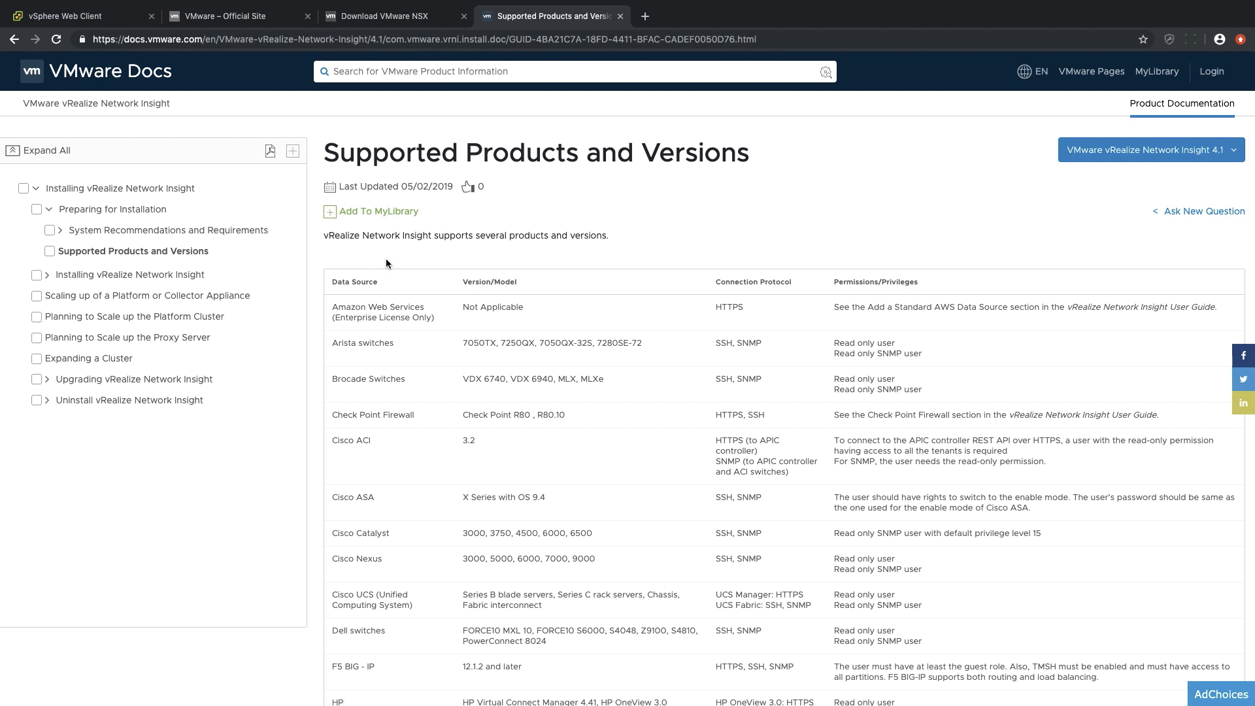
scroll(482, 279, down, 9)
scroll(482, 279, down, 6)
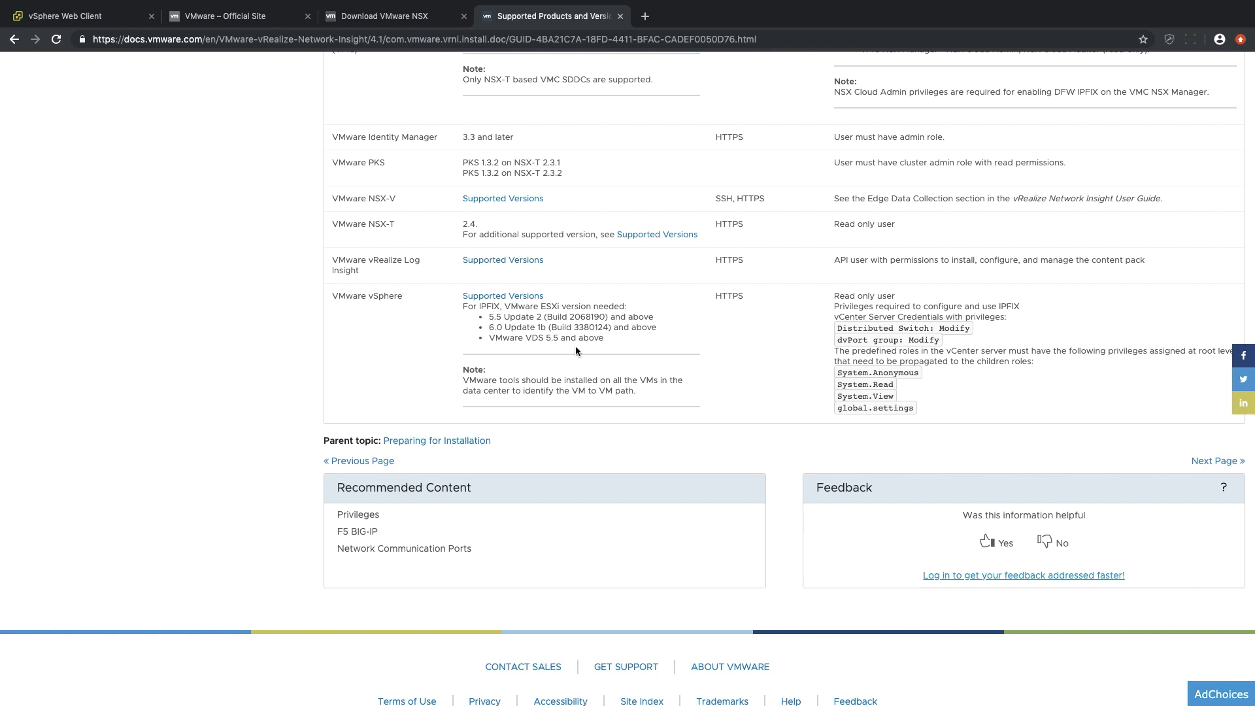
Open the Installation Workflow topic in the Installing vRealize Network Insight section of the guide.
key(Home)
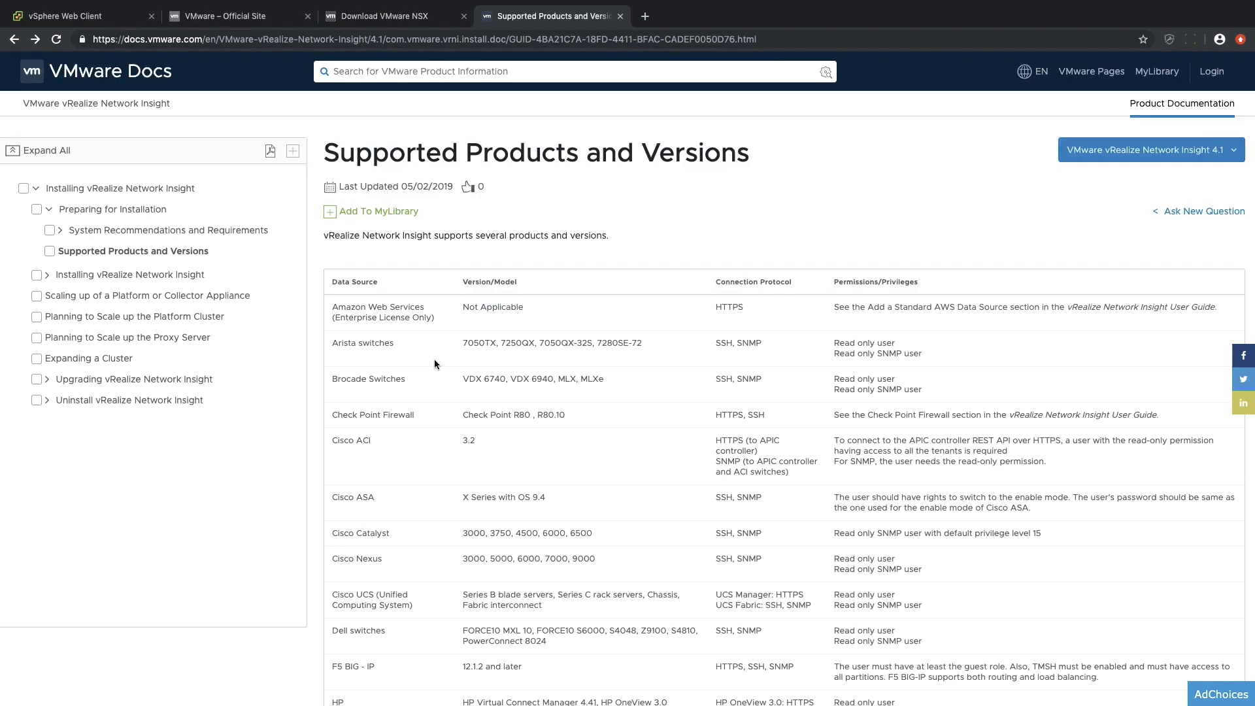
click(148, 275)
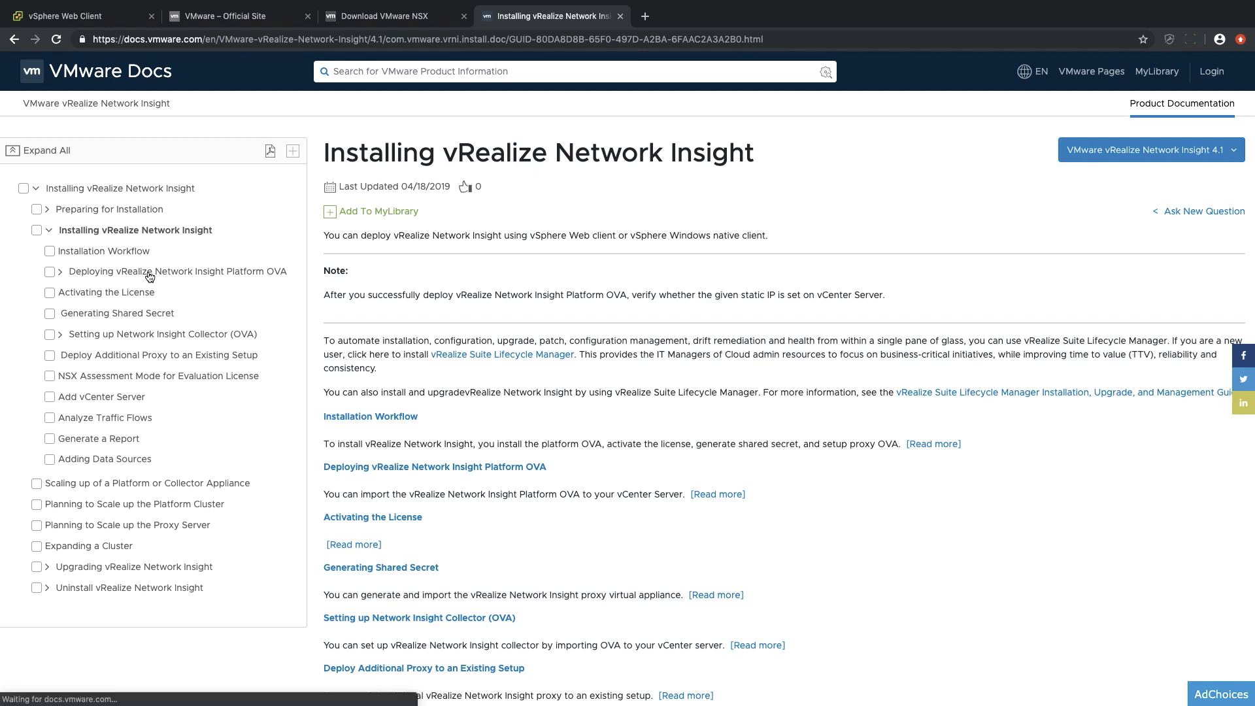
click(117, 254)
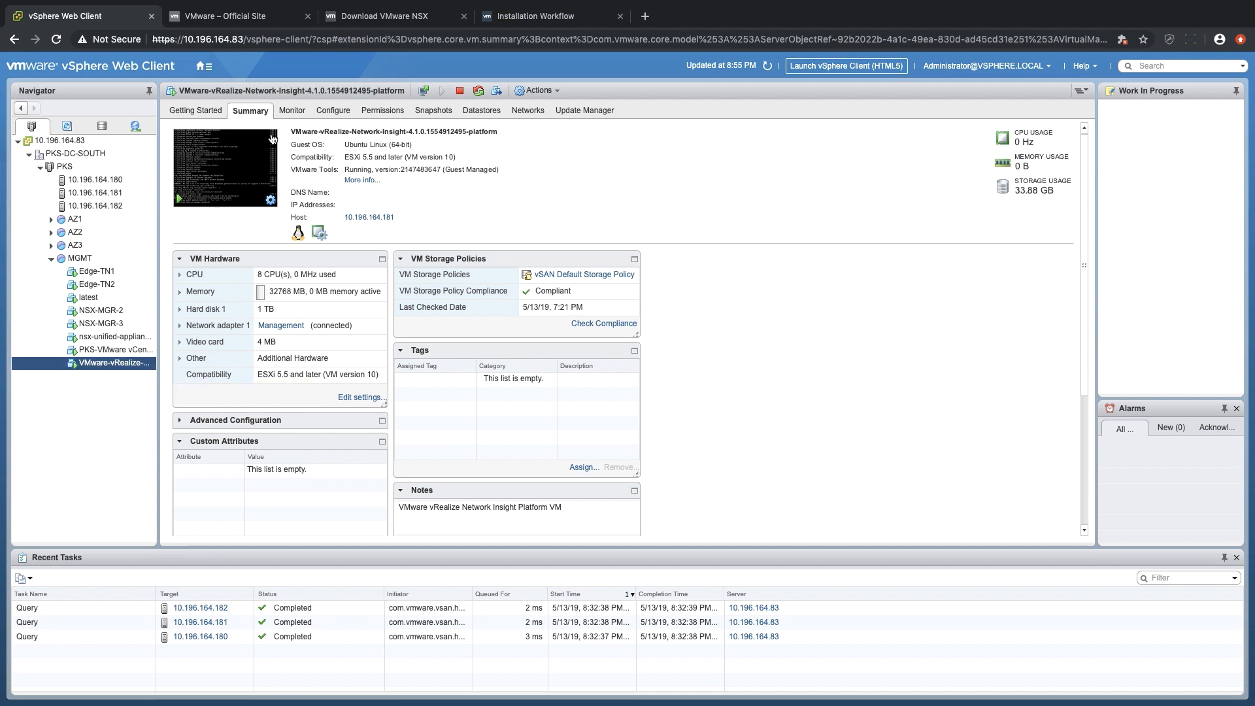
Open the Network Insight platform VM's console from vSphere and run the appliance setup with time.vmware.com as the NTP server.
click(245, 170)
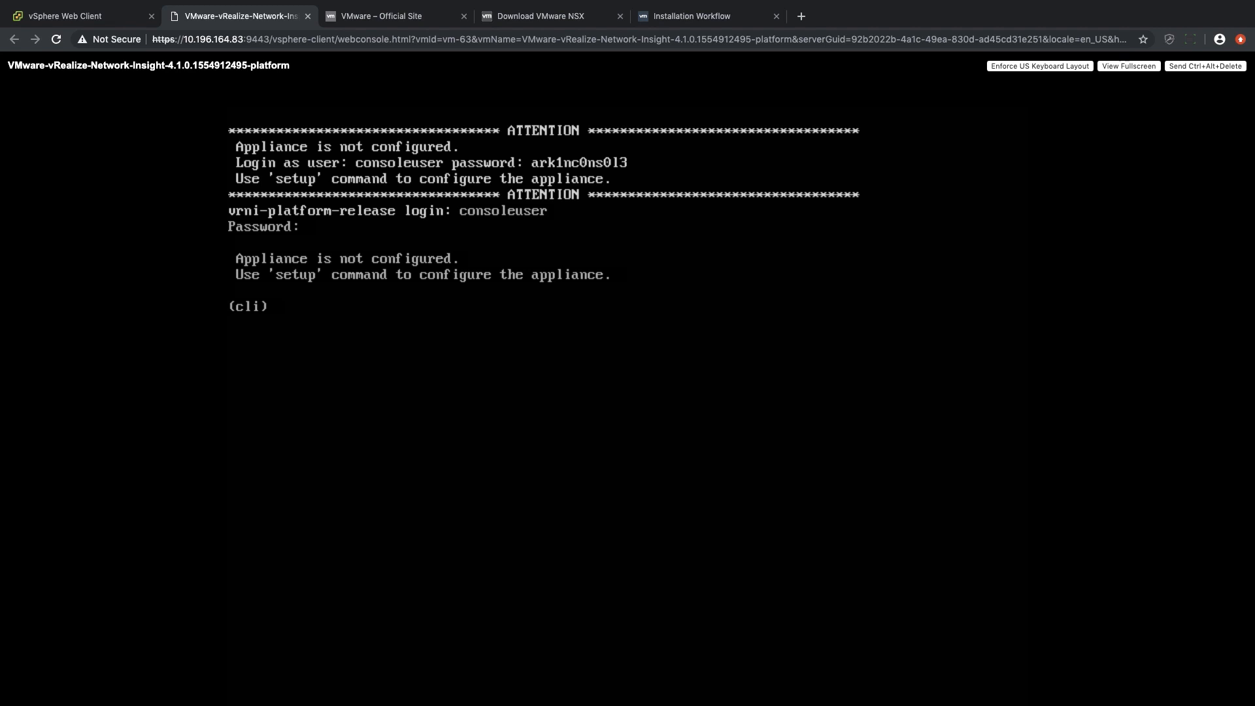
text(setup)
key(Return)
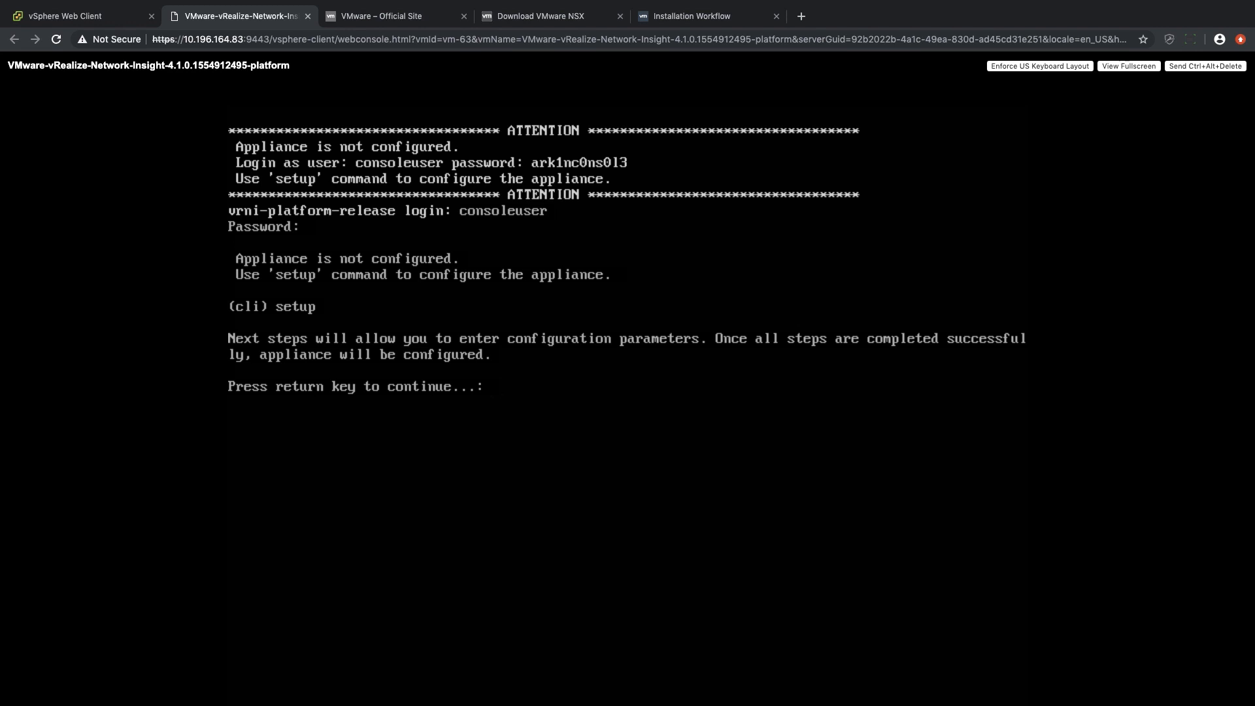
key(Return)
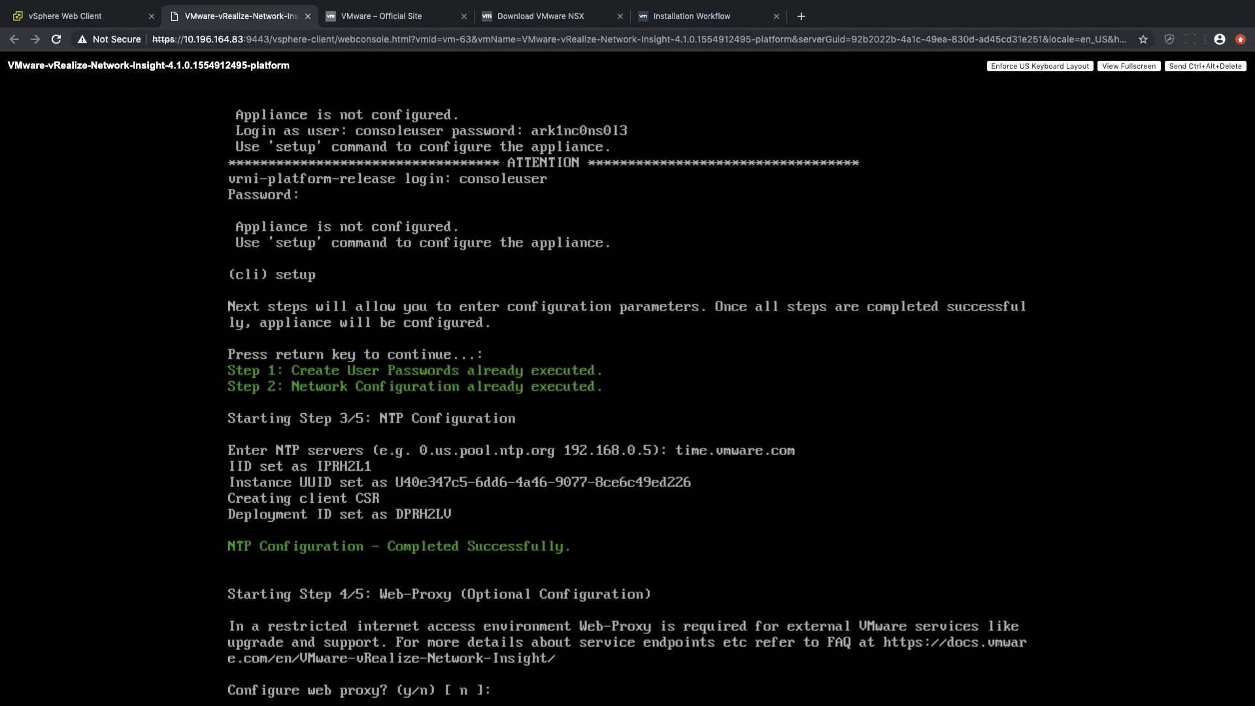
Skip the web proxy configuration and enable telemetry in the appliance setup.
text(n)
key(Return)
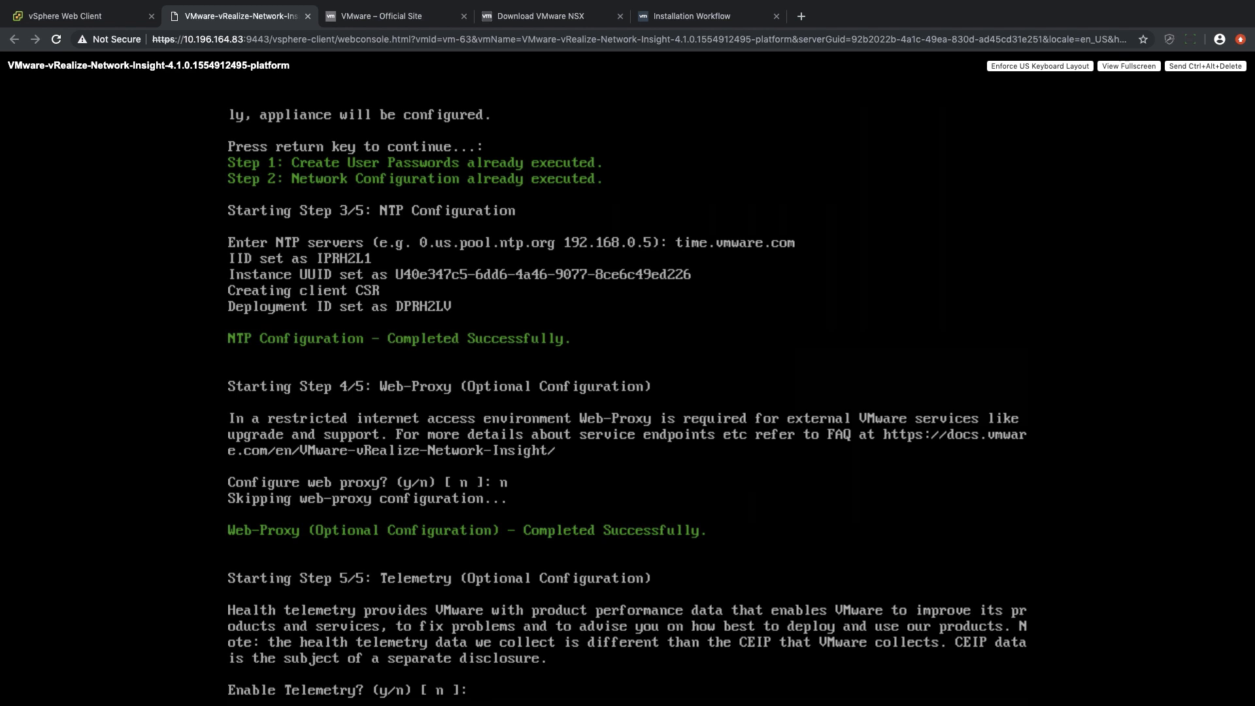
text(y)
key(Return)
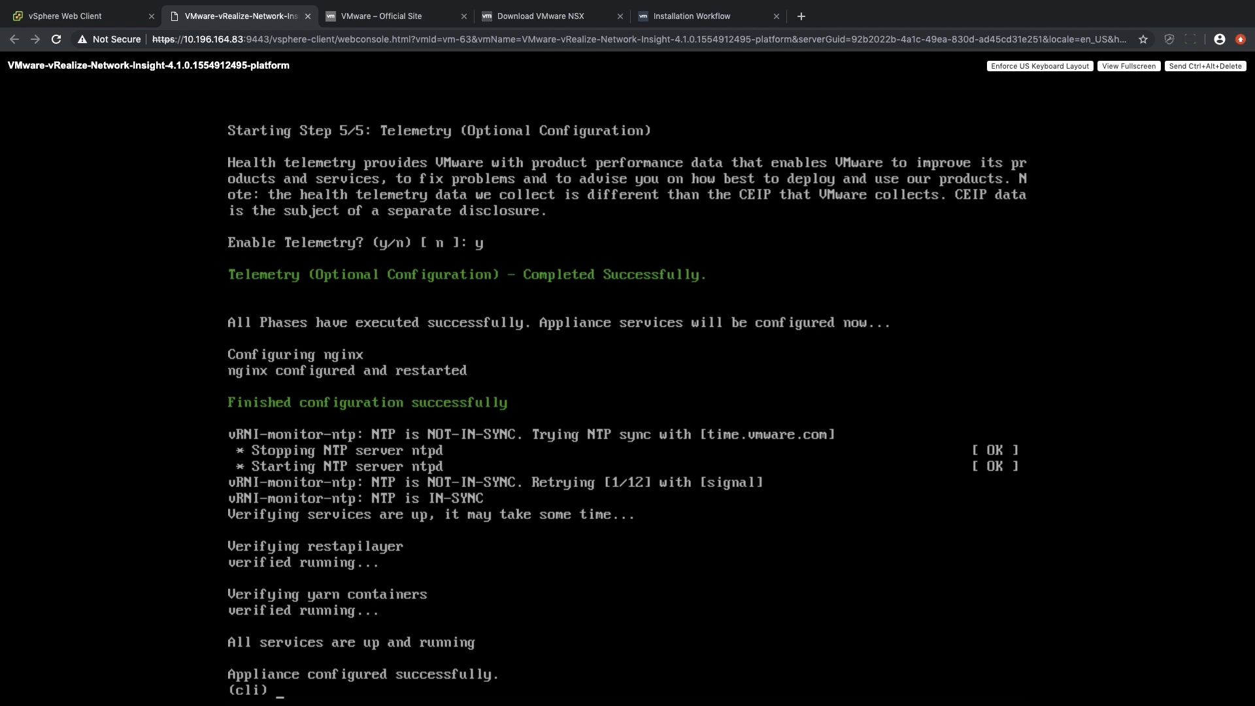
Open the platform appliance's web page at 10.196.164.163 in a new browser tab, then paste and validate the license key.
click(804, 20)
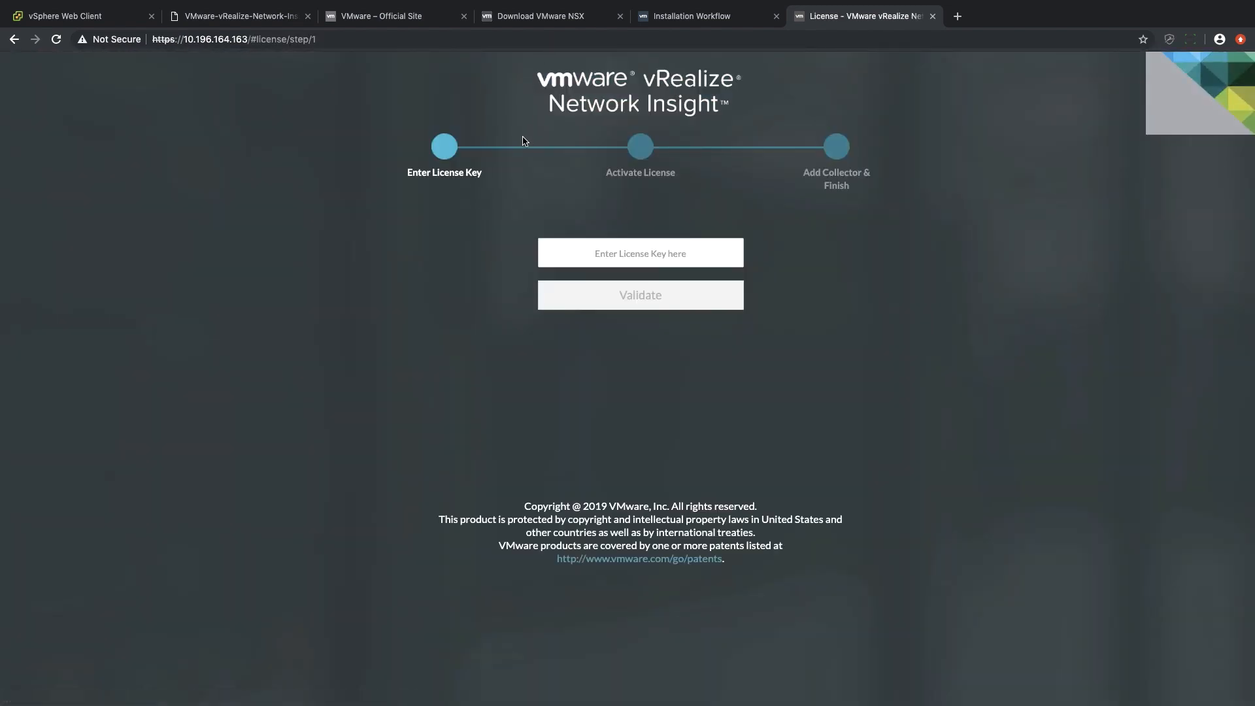
click(585, 257)
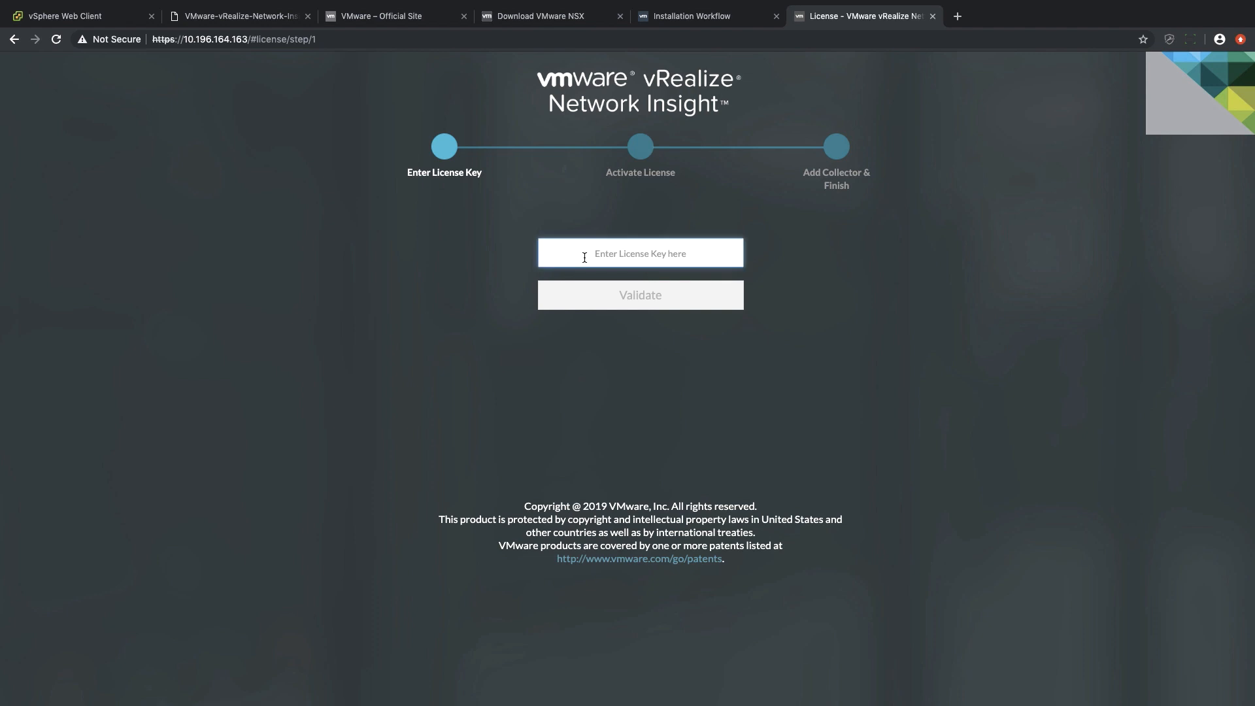
right_click(586, 257)
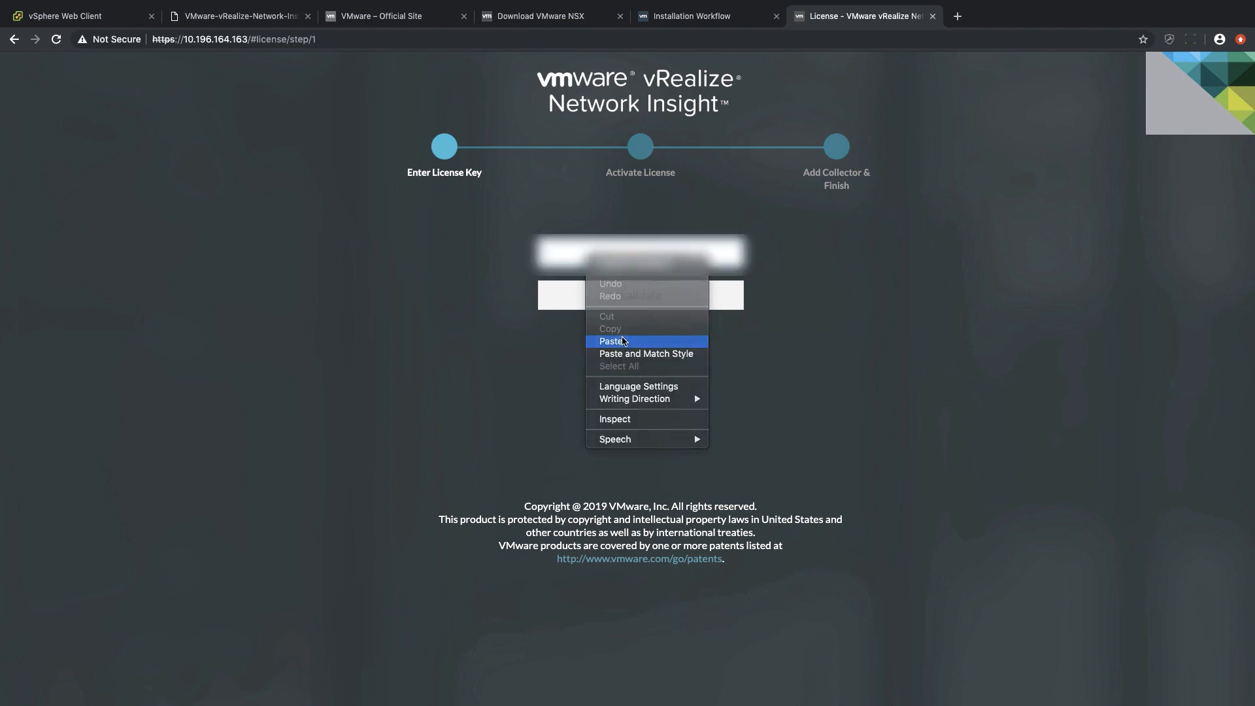
click(623, 340)
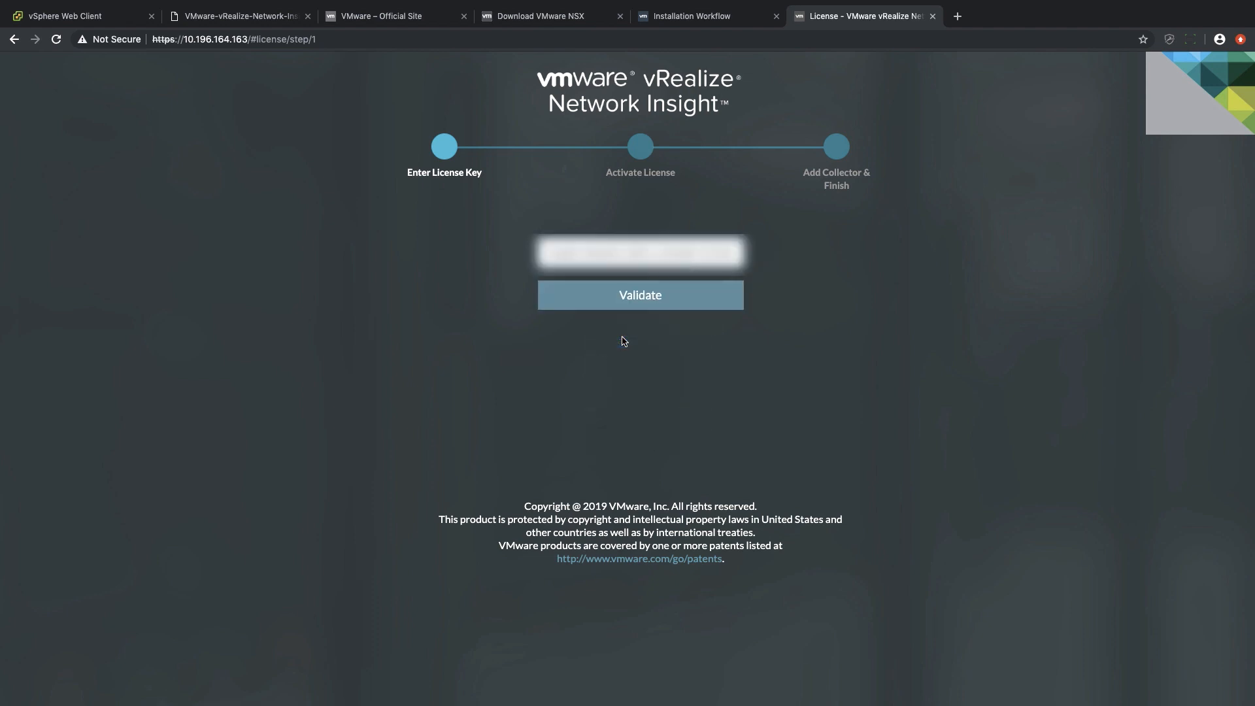
click(627, 304)
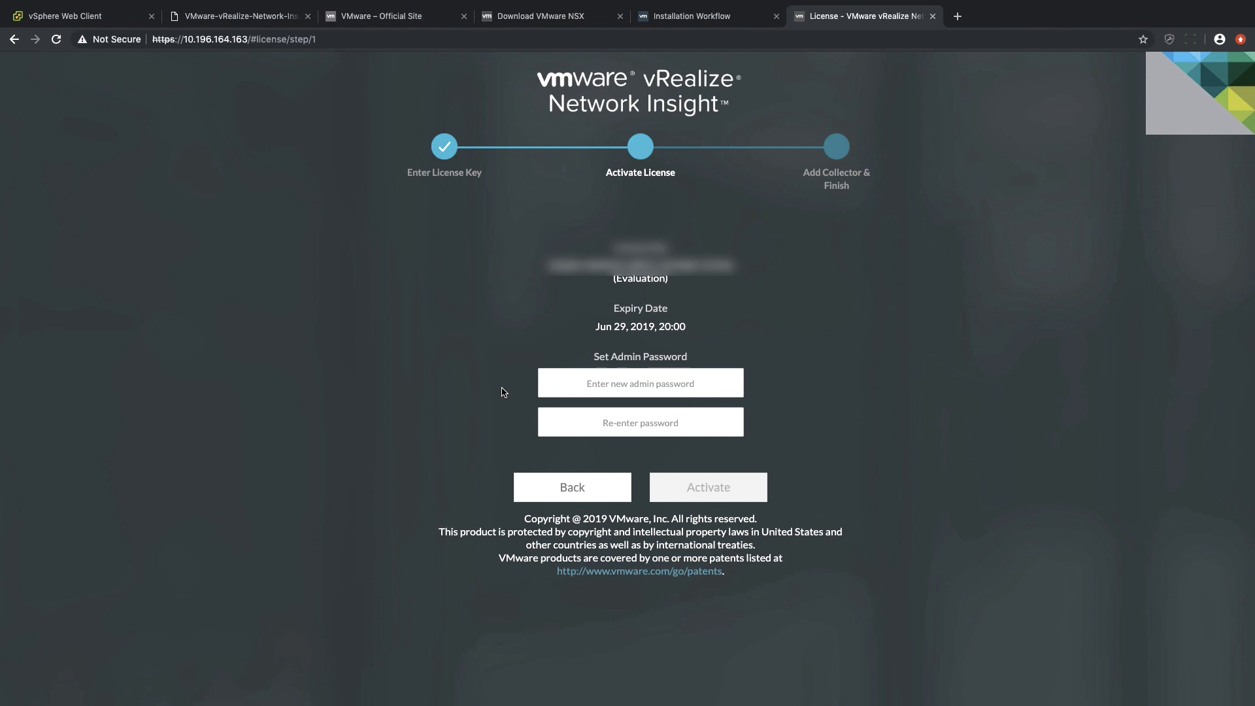
Enter and re-enter the new admin password, and activate the license.
click(576, 390)
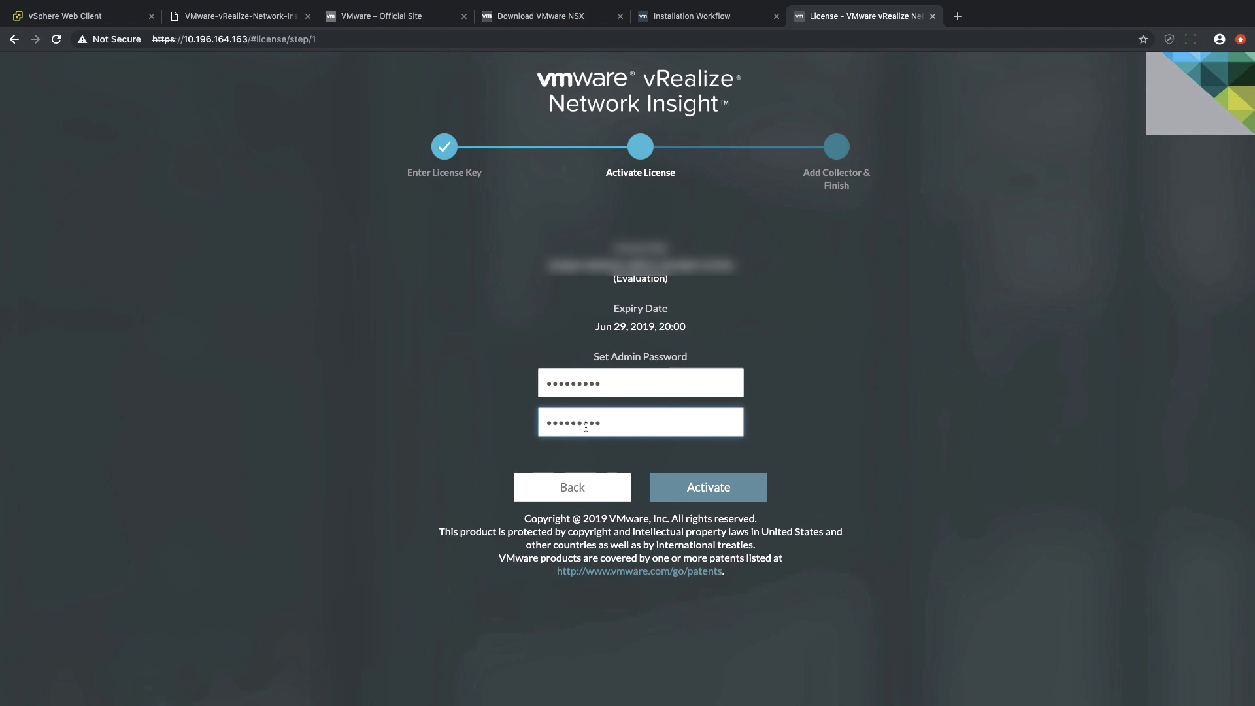
click(694, 488)
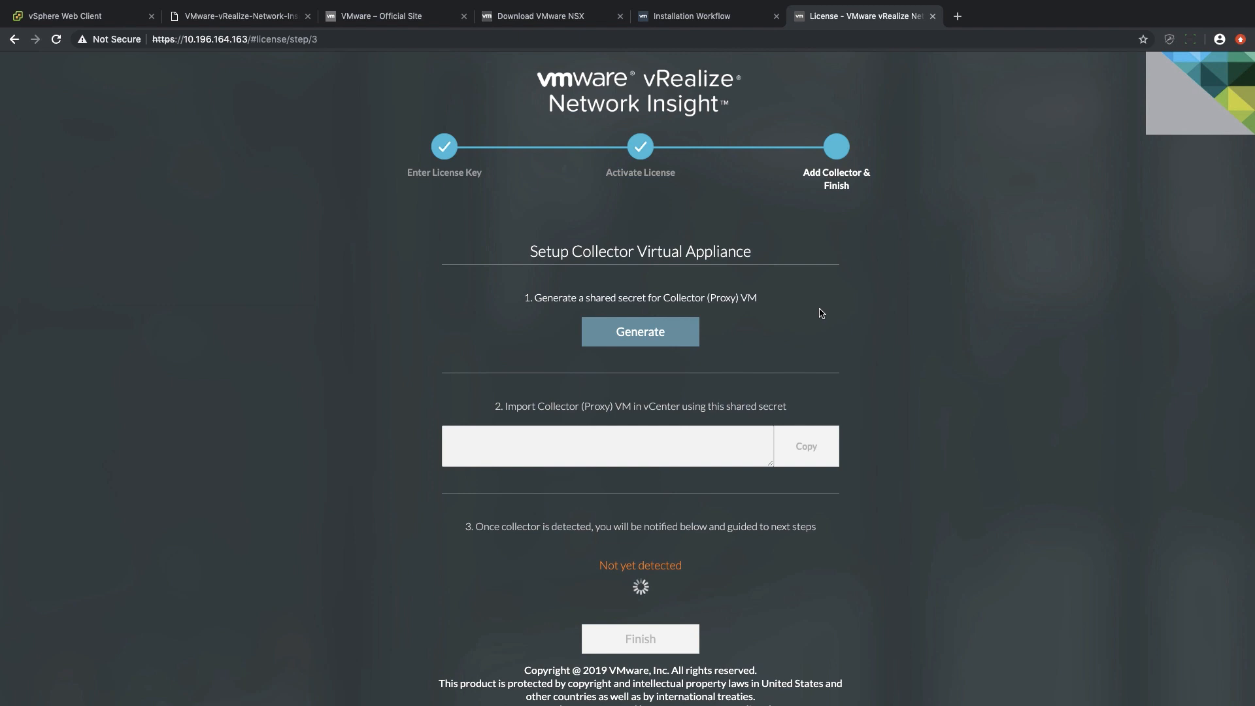
Generate the shared secret for the Collector (Proxy) VM and copy it.
click(636, 336)
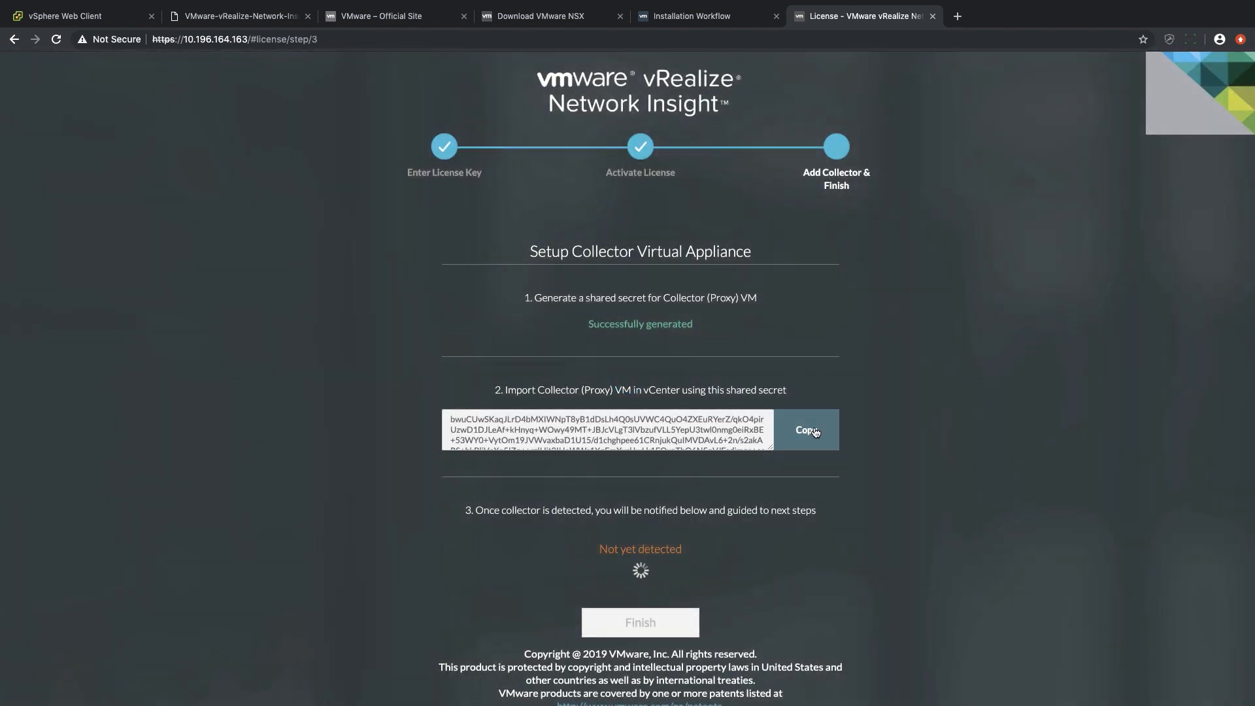
click(815, 432)
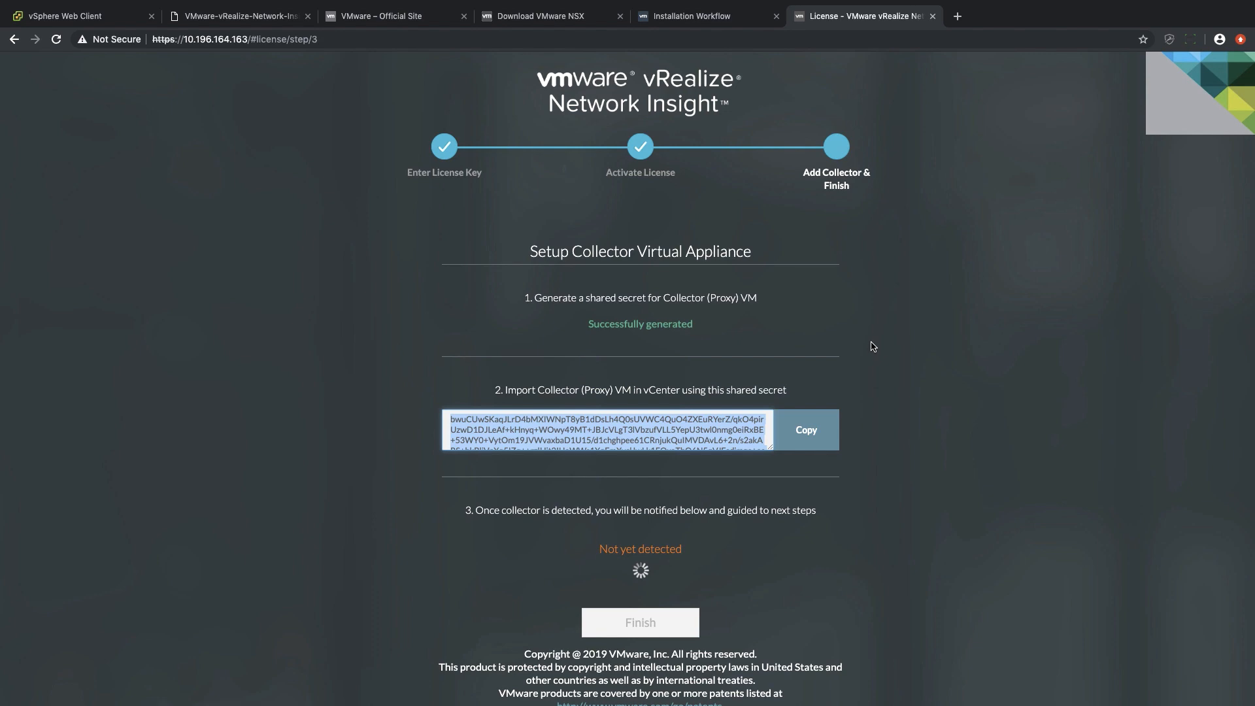
In the vSphere Web Client, start an OVF template deployment on the MGMT resource pool using the local Network Insight proxy OVA file.
click(66, 17)
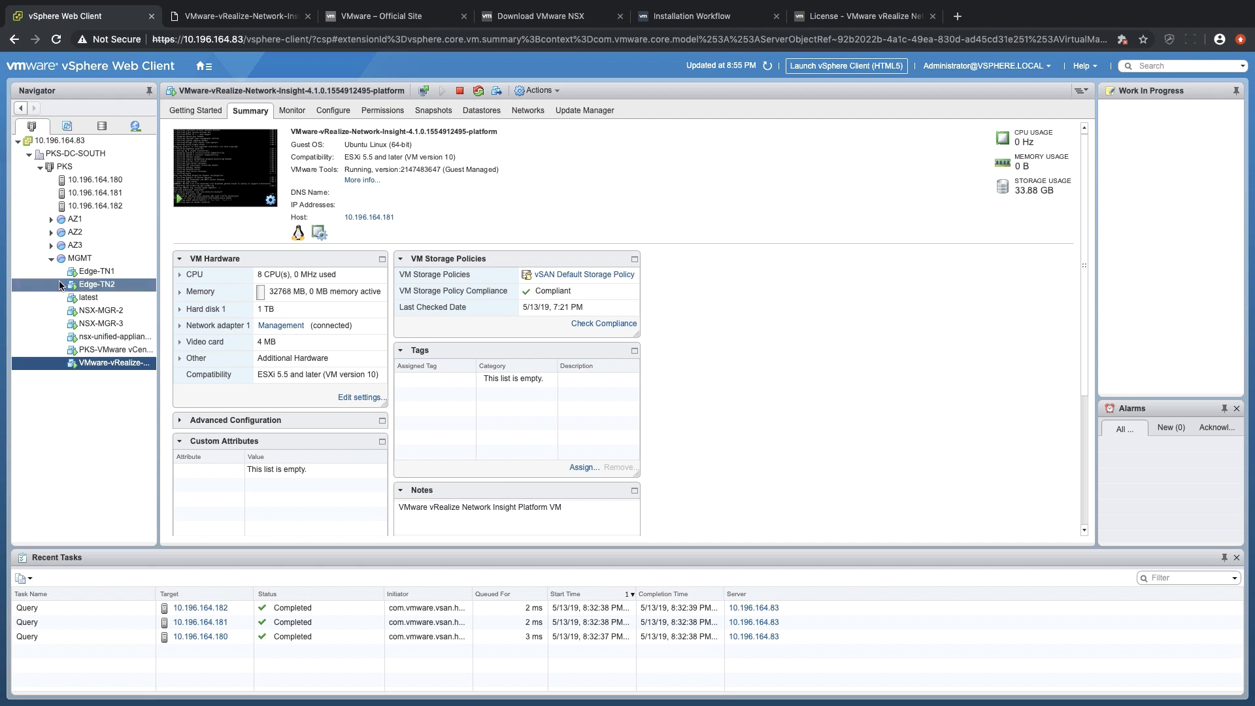
right_click(75, 259)
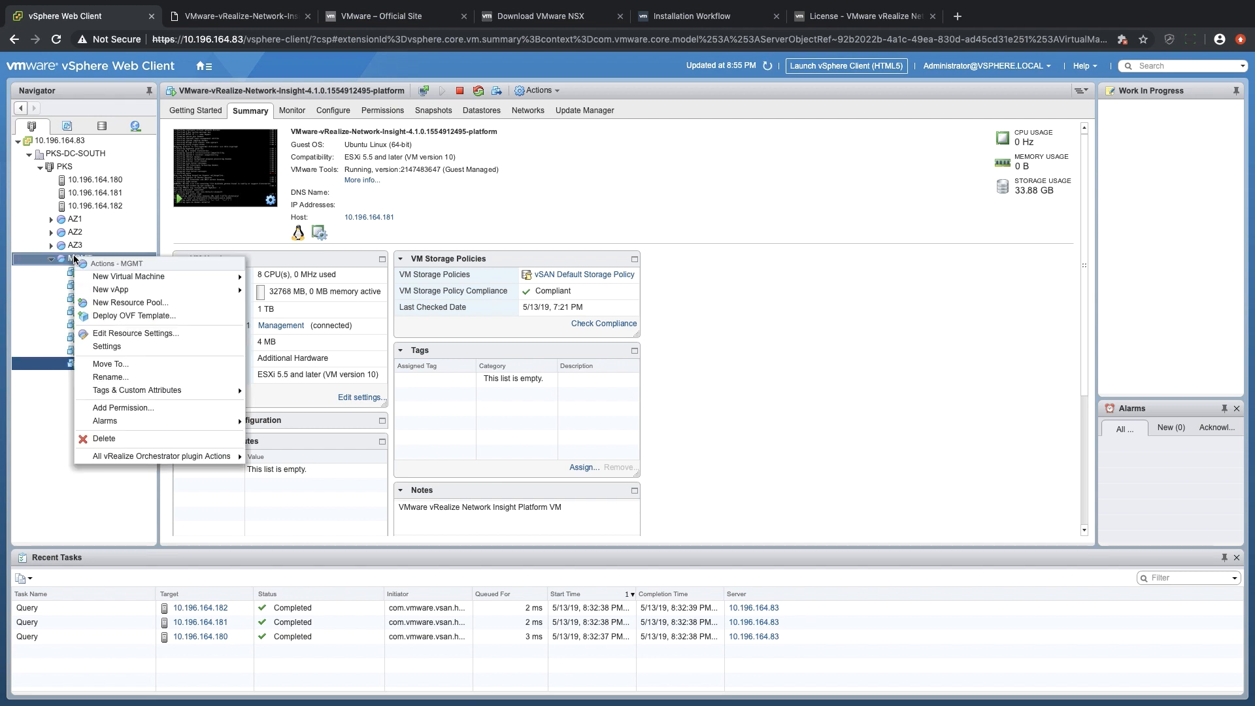
click(144, 317)
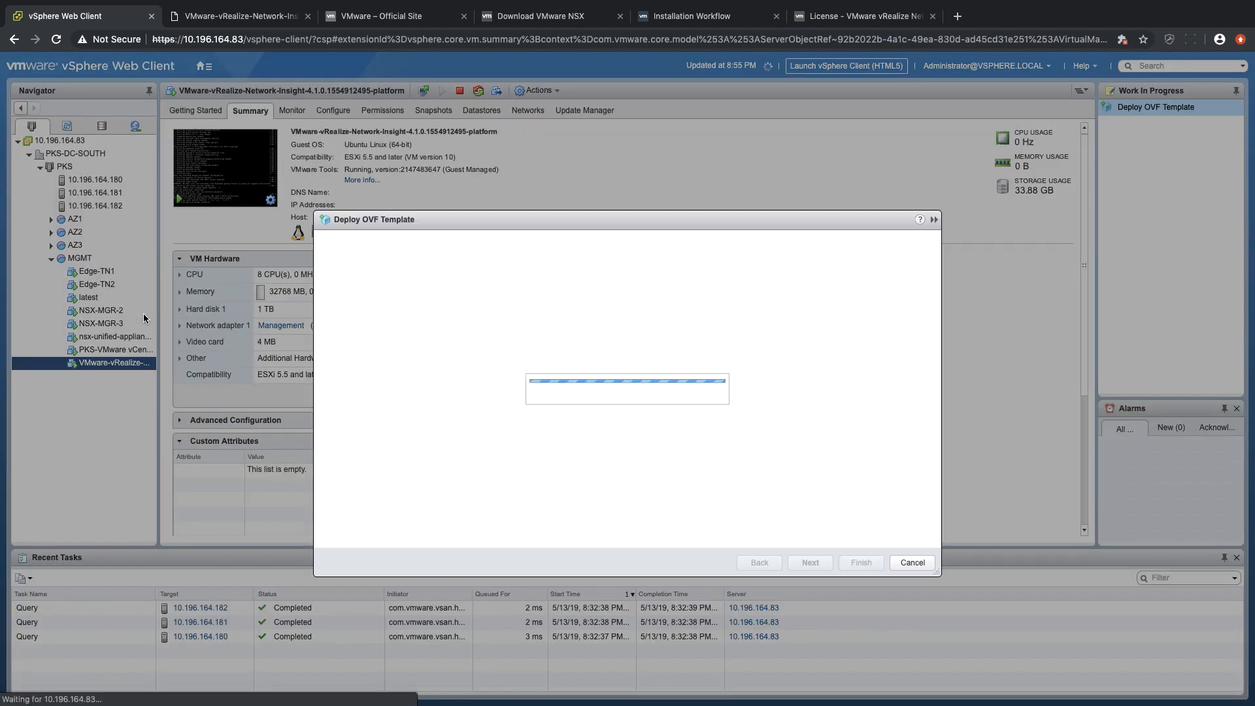
click(507, 359)
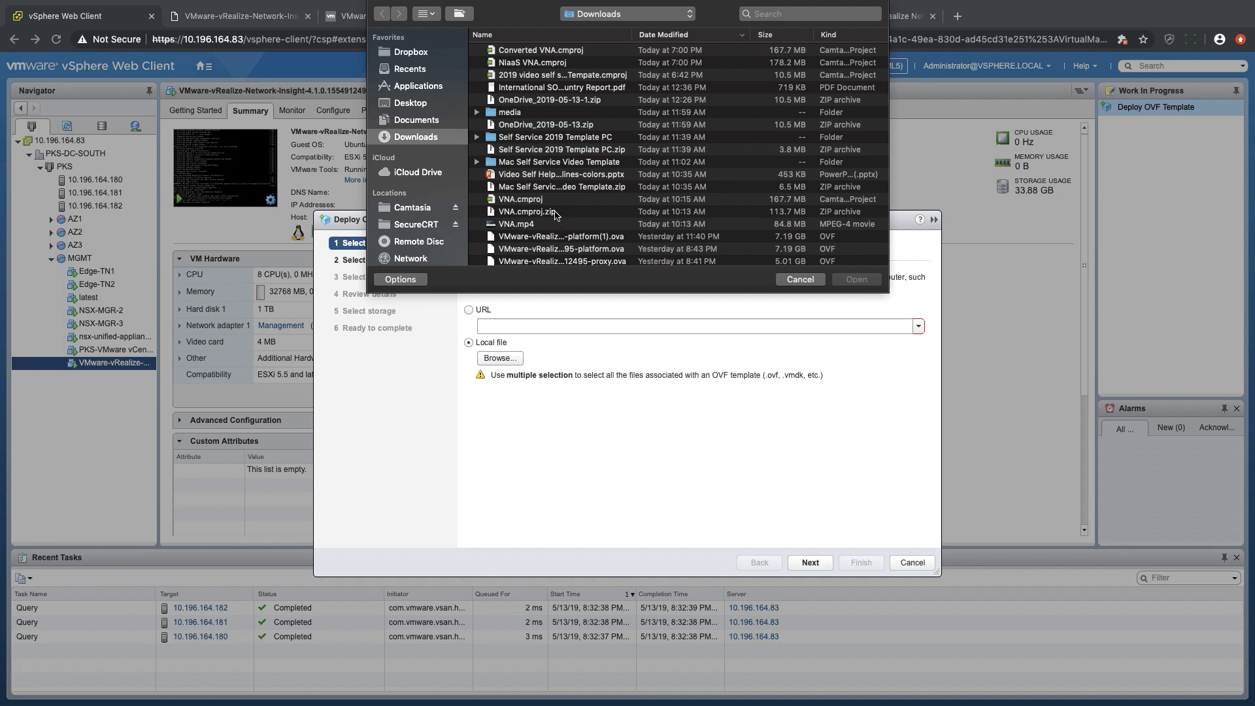
click(566, 261)
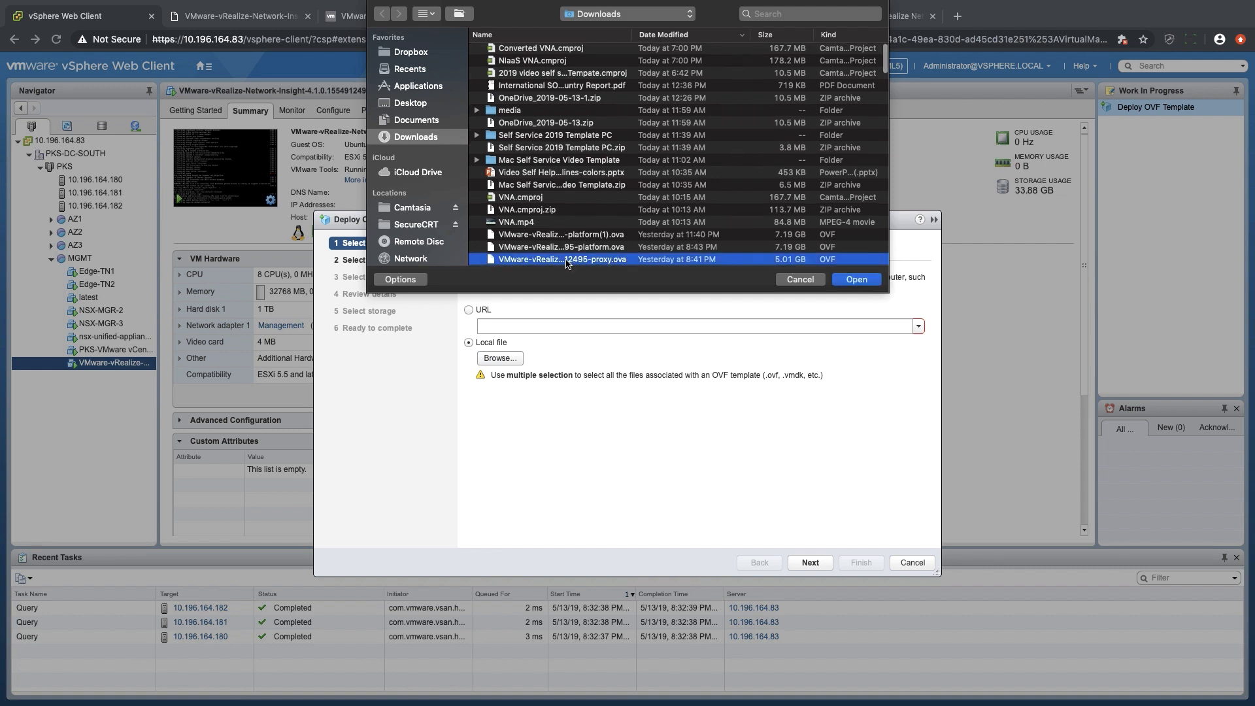
click(845, 286)
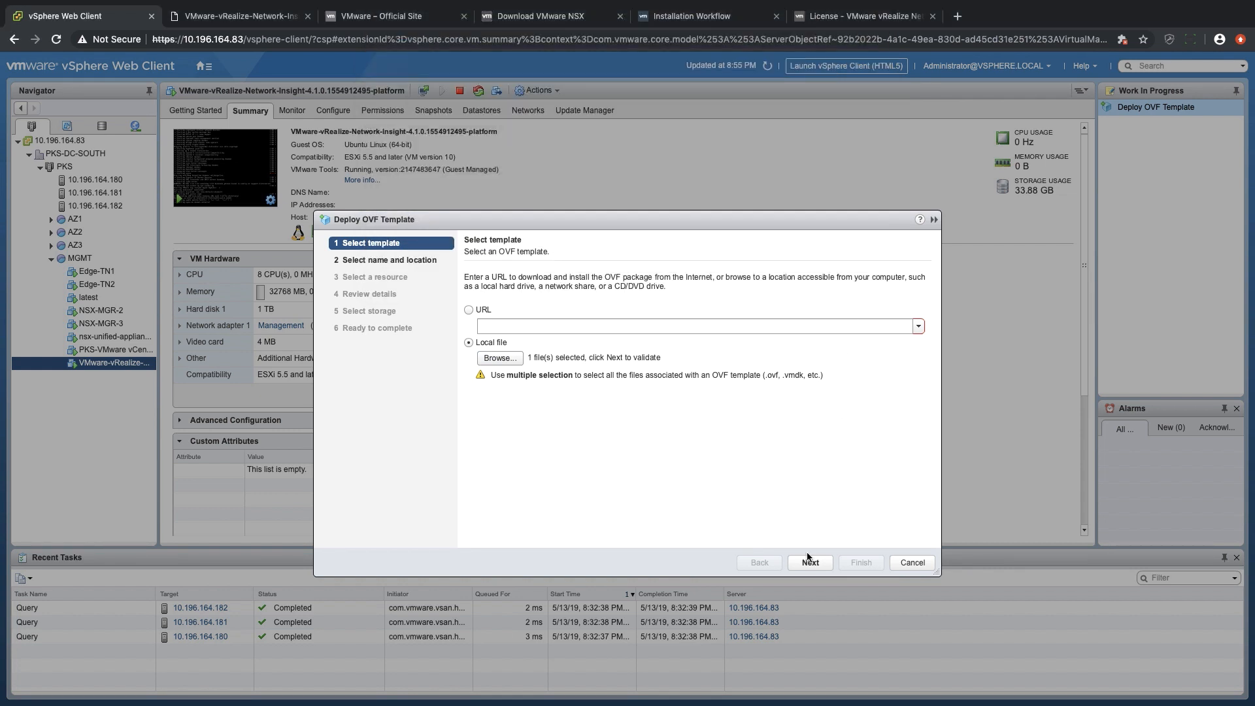
click(810, 563)
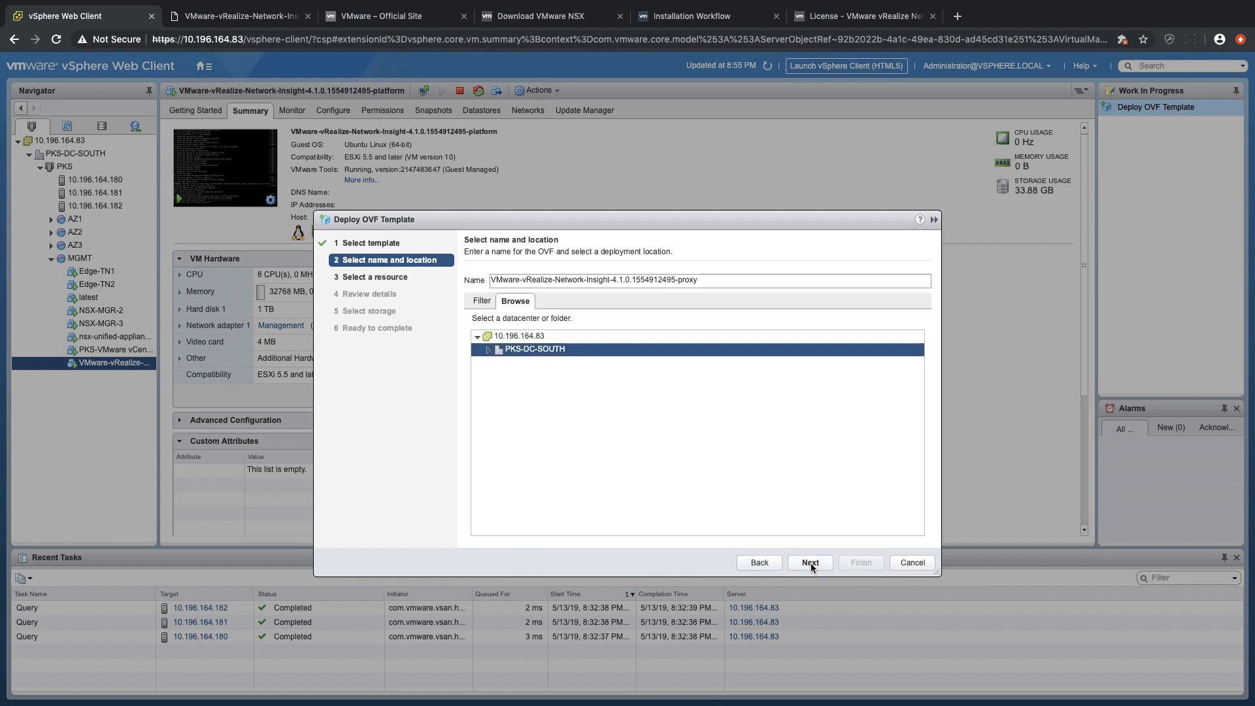
Keep the proxy's default name in PKS-DC-SOUTH with MGMT as its resource, and proceed past the template details.
click(810, 563)
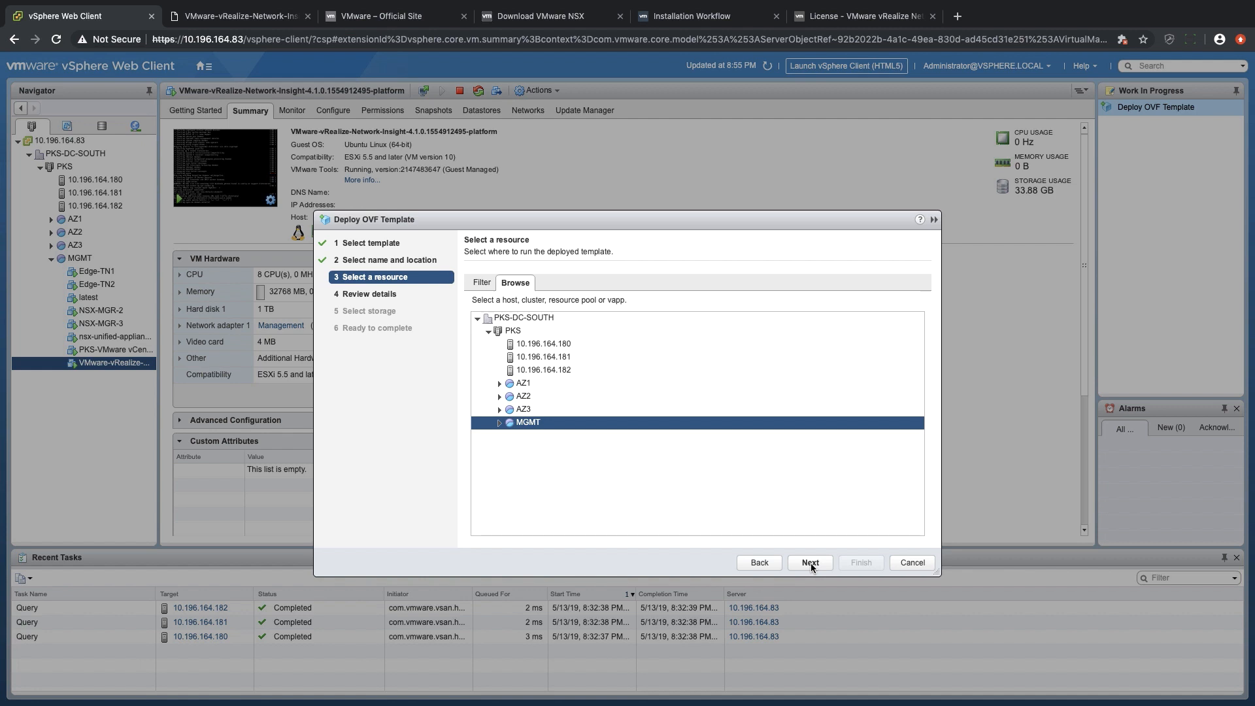
click(811, 562)
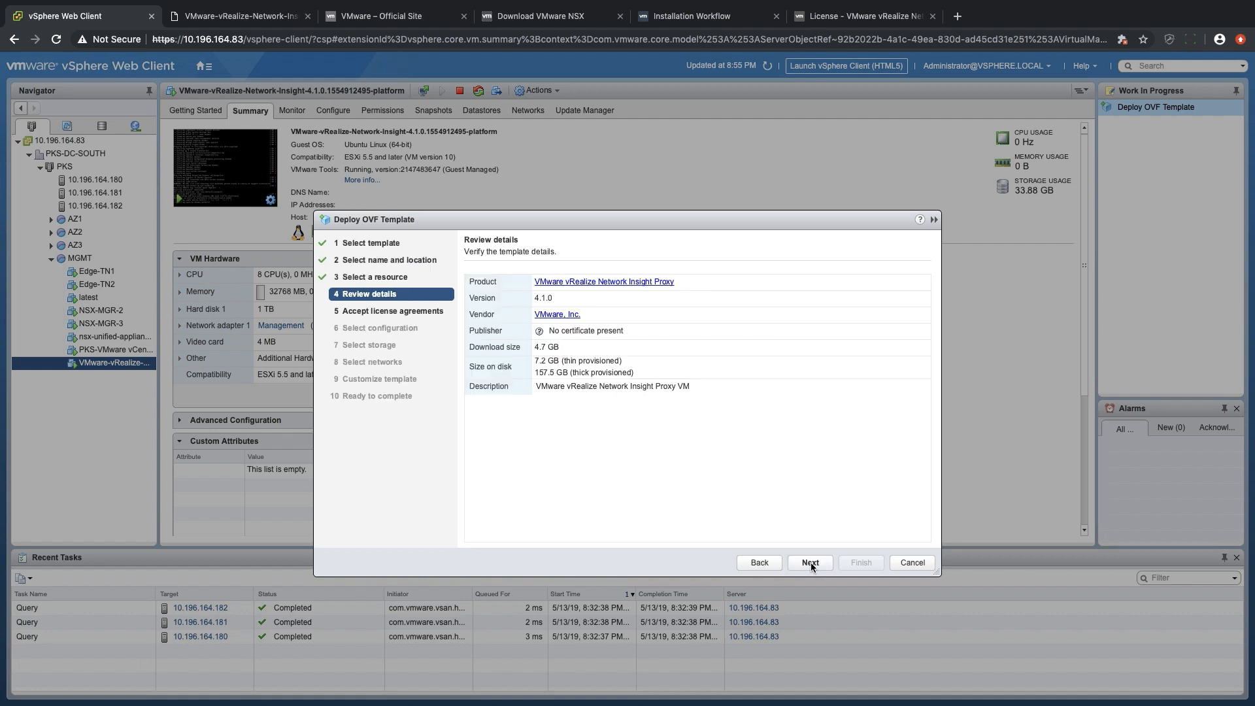
click(811, 563)
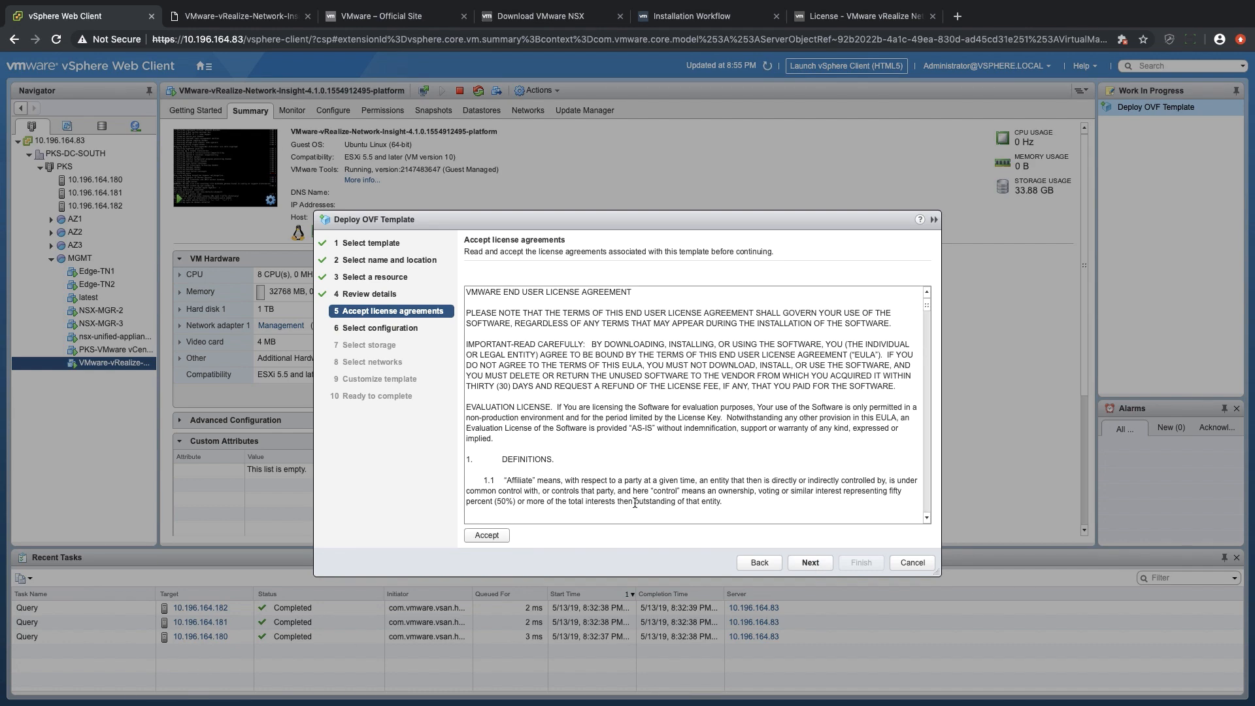
Accept the end user license agreement and keep the Medium deployment configuration.
scroll(593, 392, down, 20)
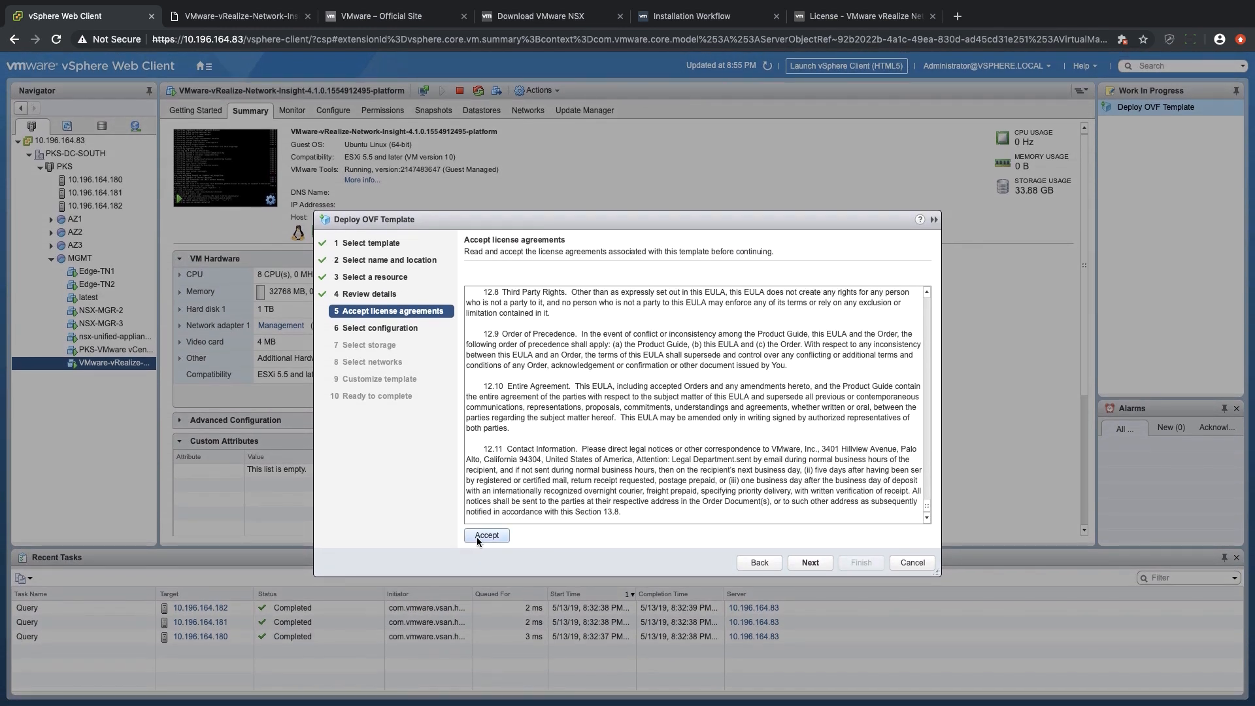
click(809, 562)
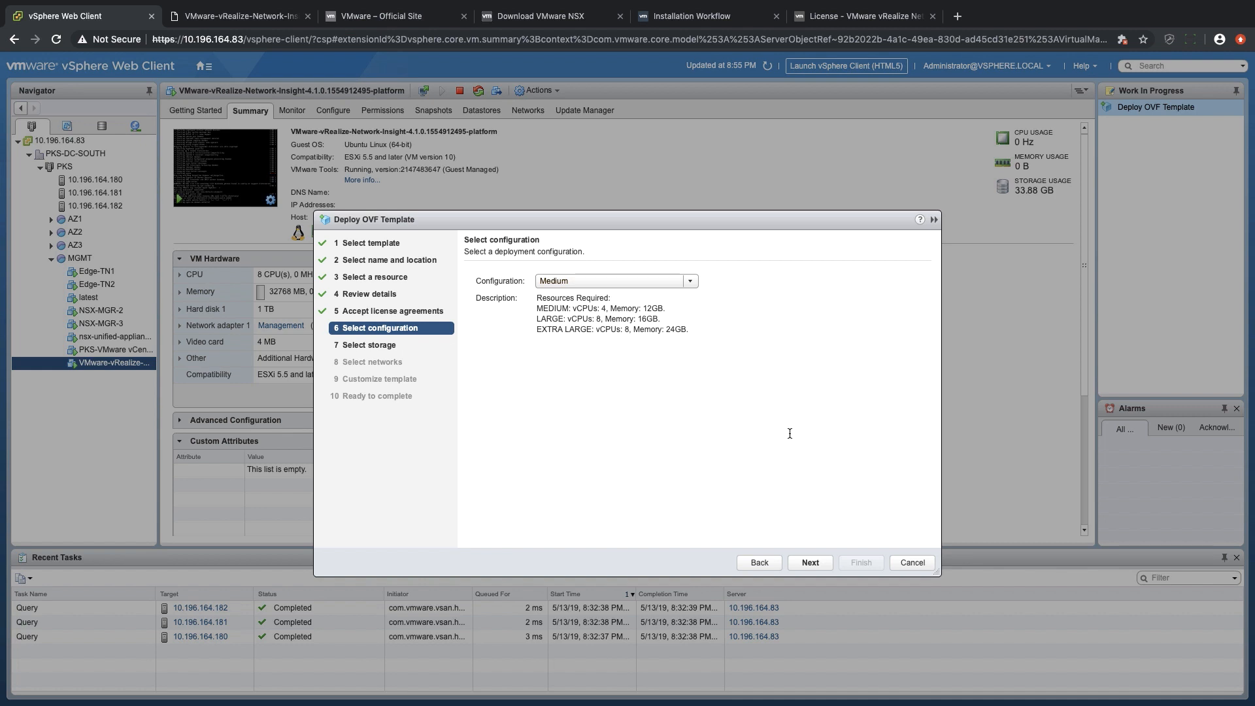
click(808, 562)
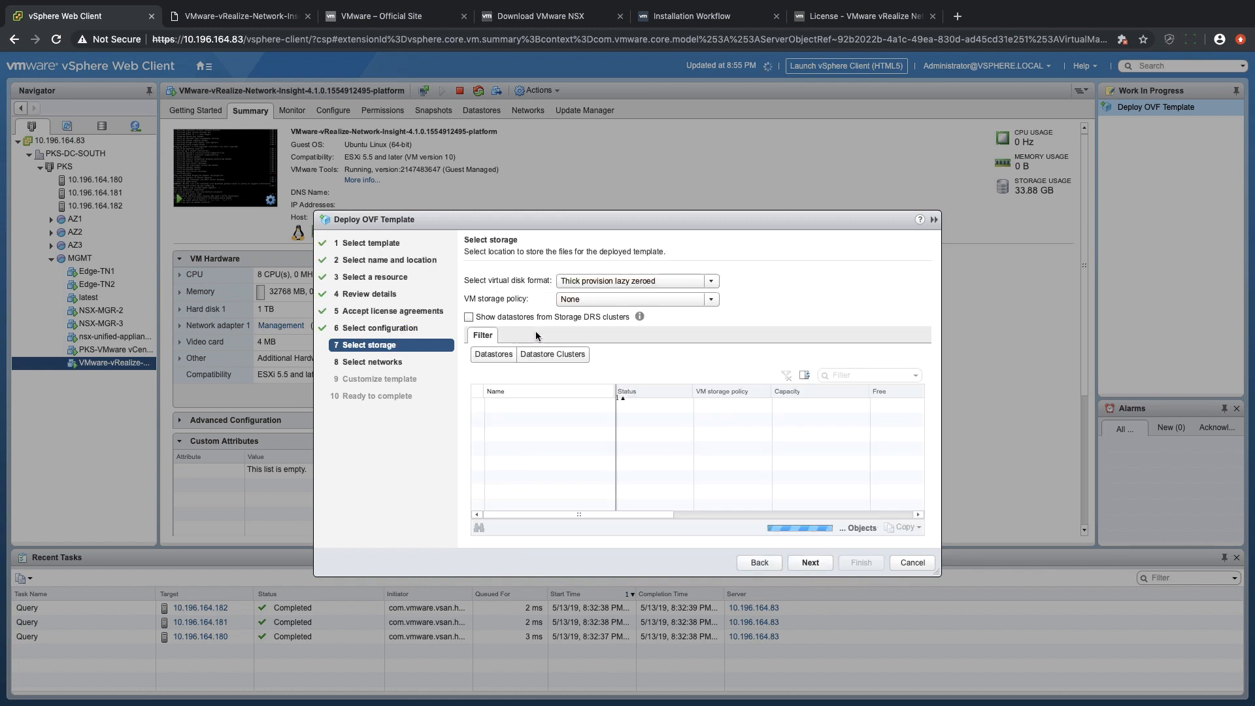
Store the proxy VM on vsanDatastore with the Thin provision disk format and proceed to network selection.
click(523, 463)
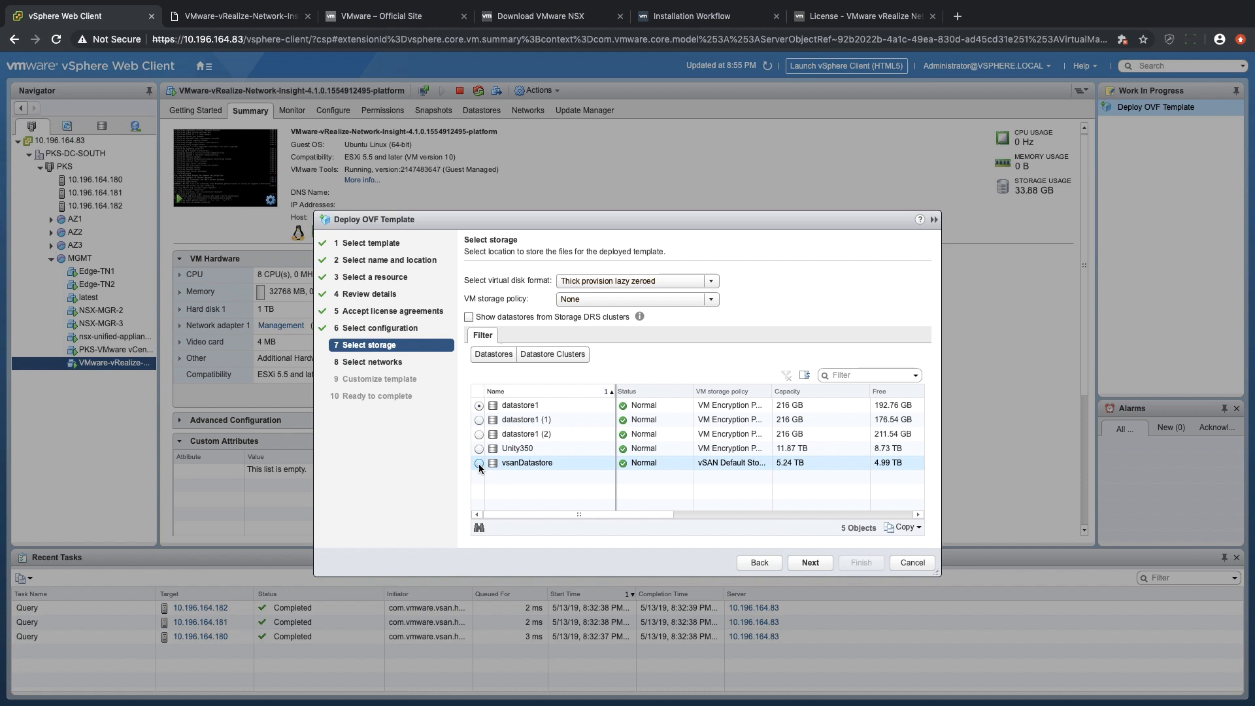
click(613, 283)
click(613, 309)
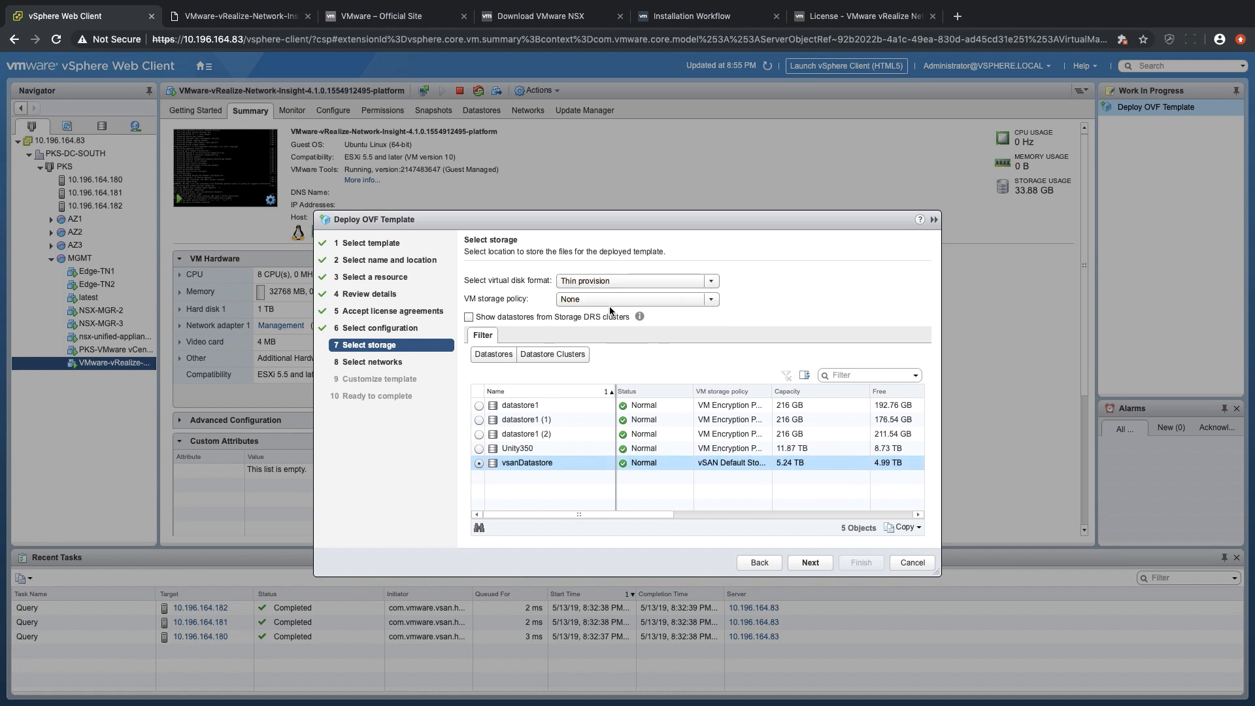
click(811, 562)
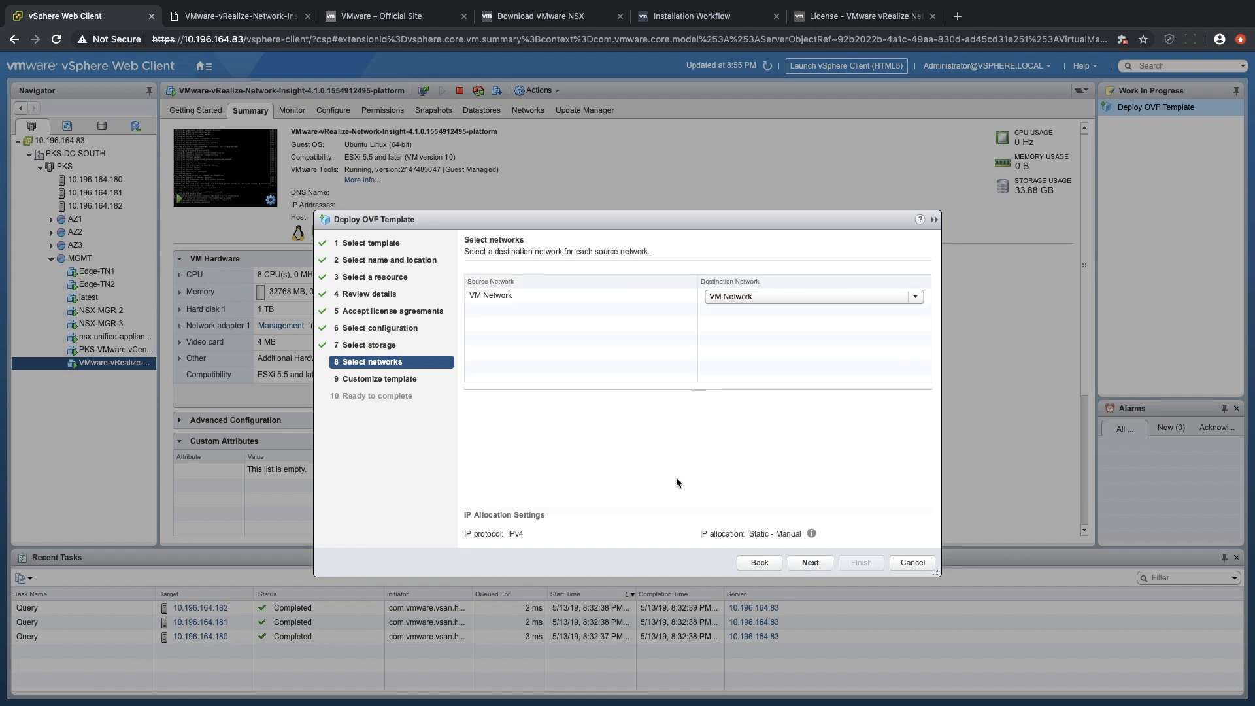
Map the VM Network source to the Management destination network and proceed to the template customization.
click(725, 299)
click(727, 311)
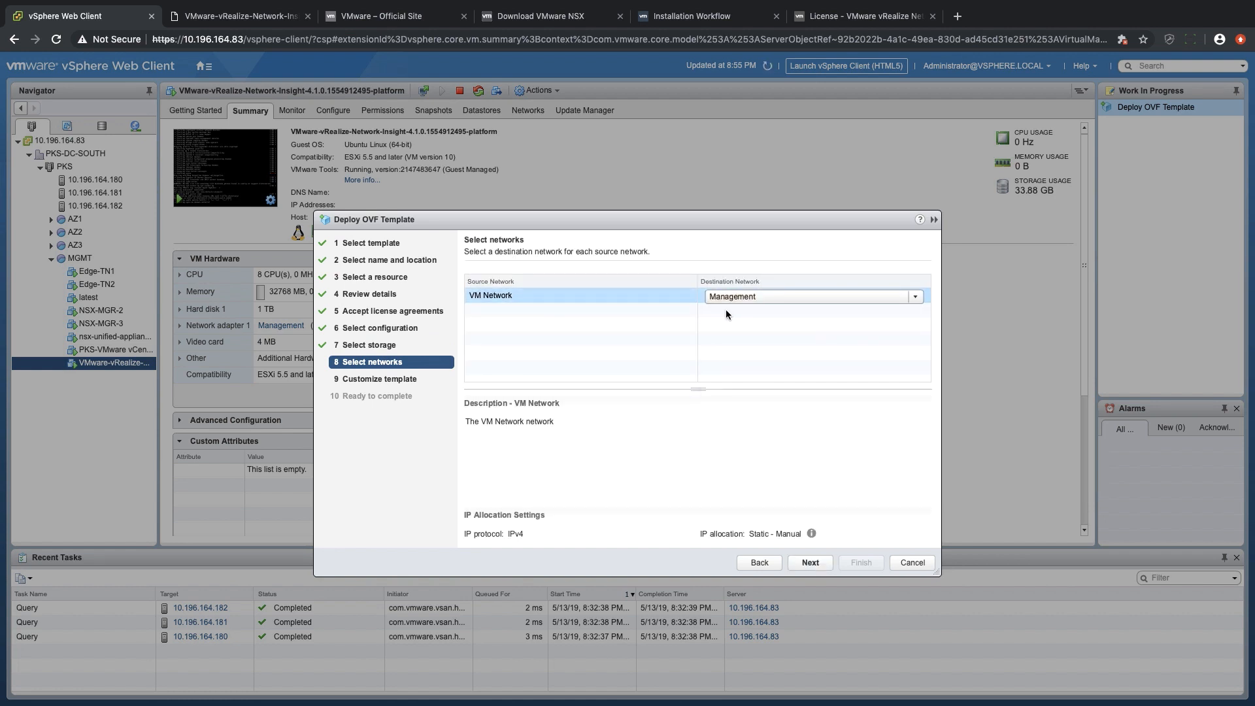
click(802, 566)
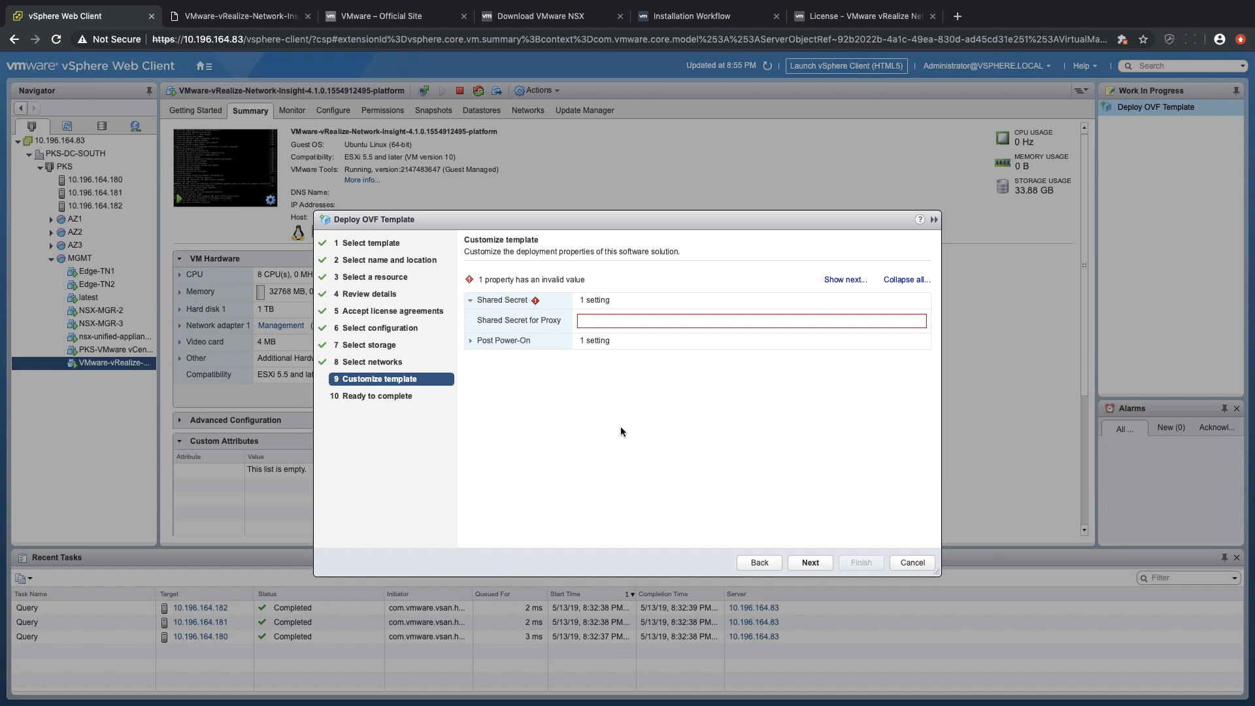
Paste the copied shared secret as the Shared Secret for Proxy and finish the OVF deployment.
click(598, 322)
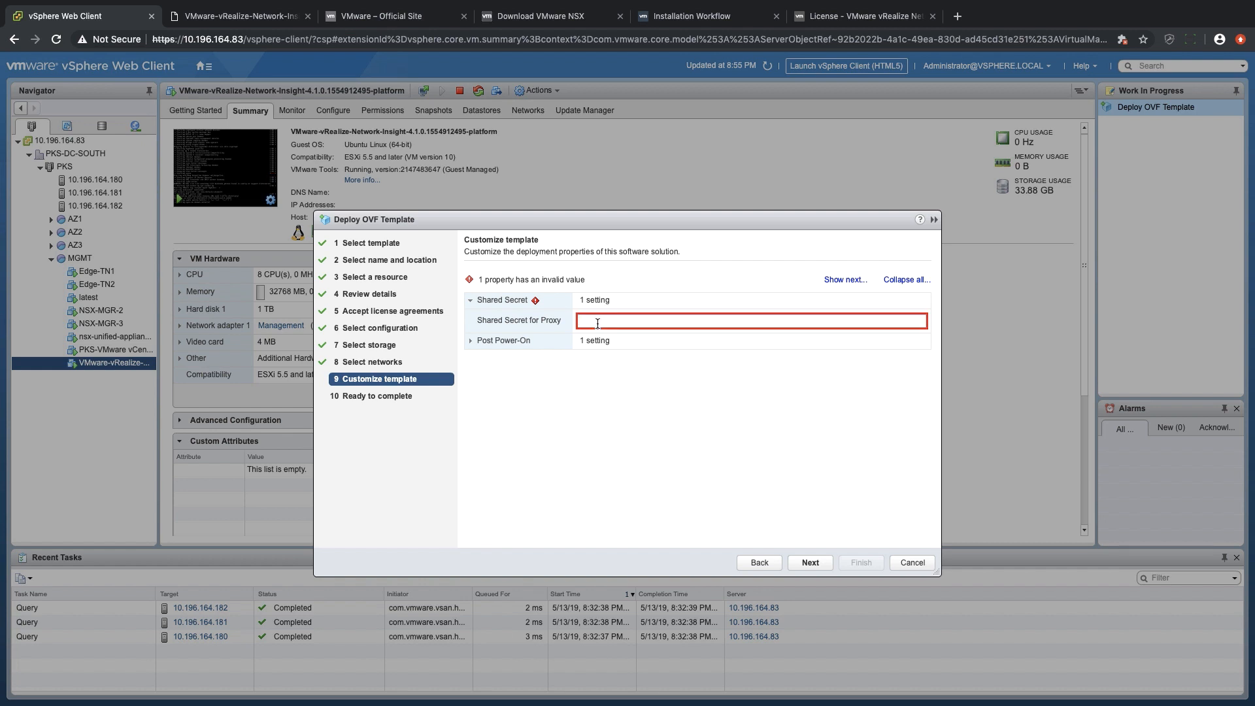
key(super+v)
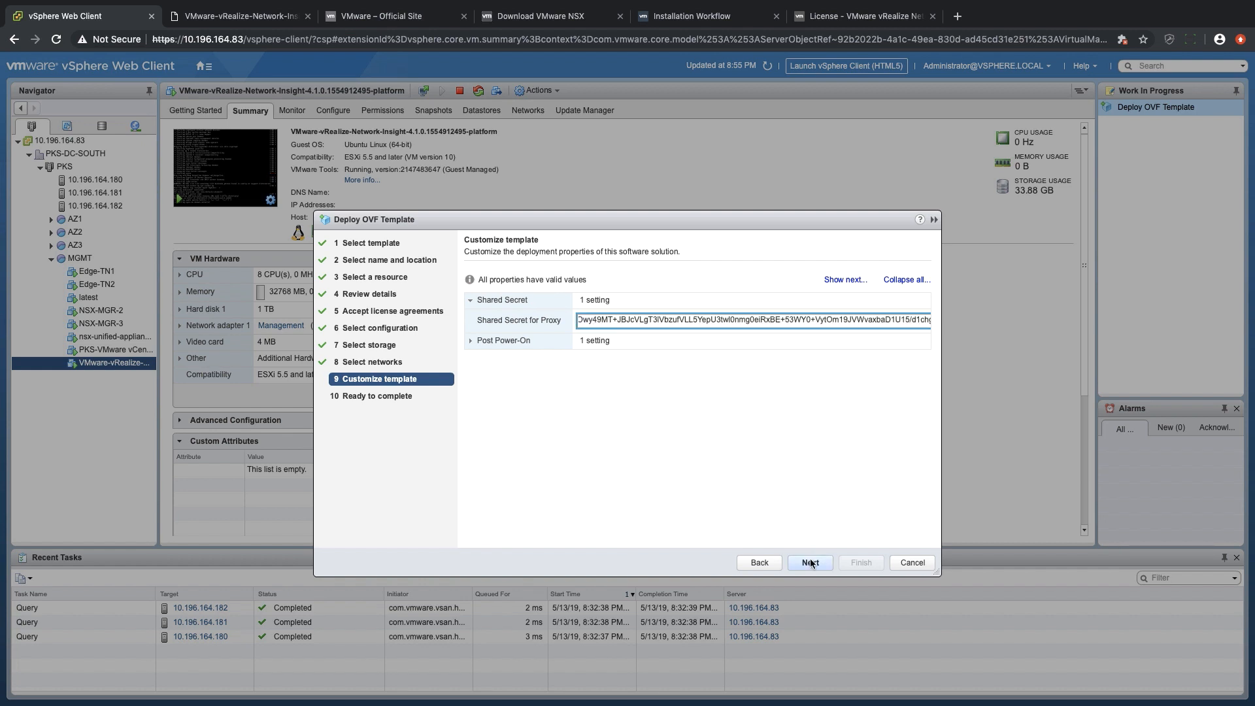
click(811, 562)
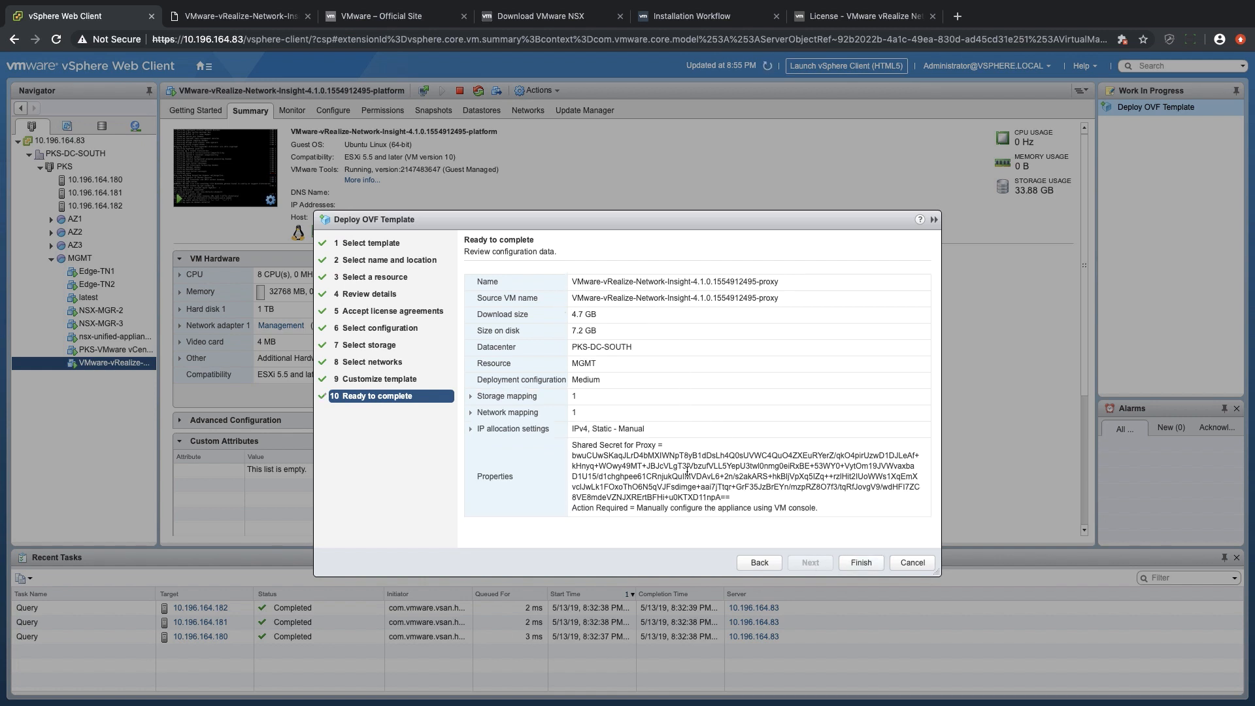
click(872, 560)
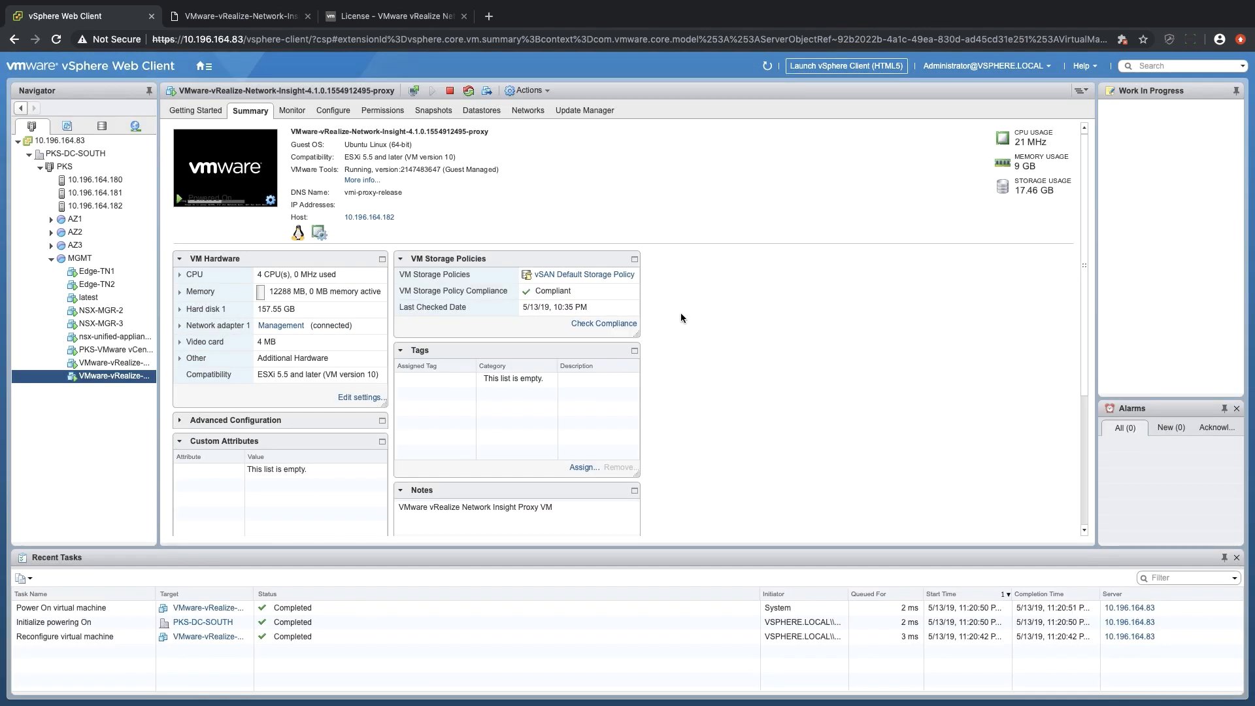
Open the proxy VM's web console and log in as consoleuser with the default console password.
click(217, 154)
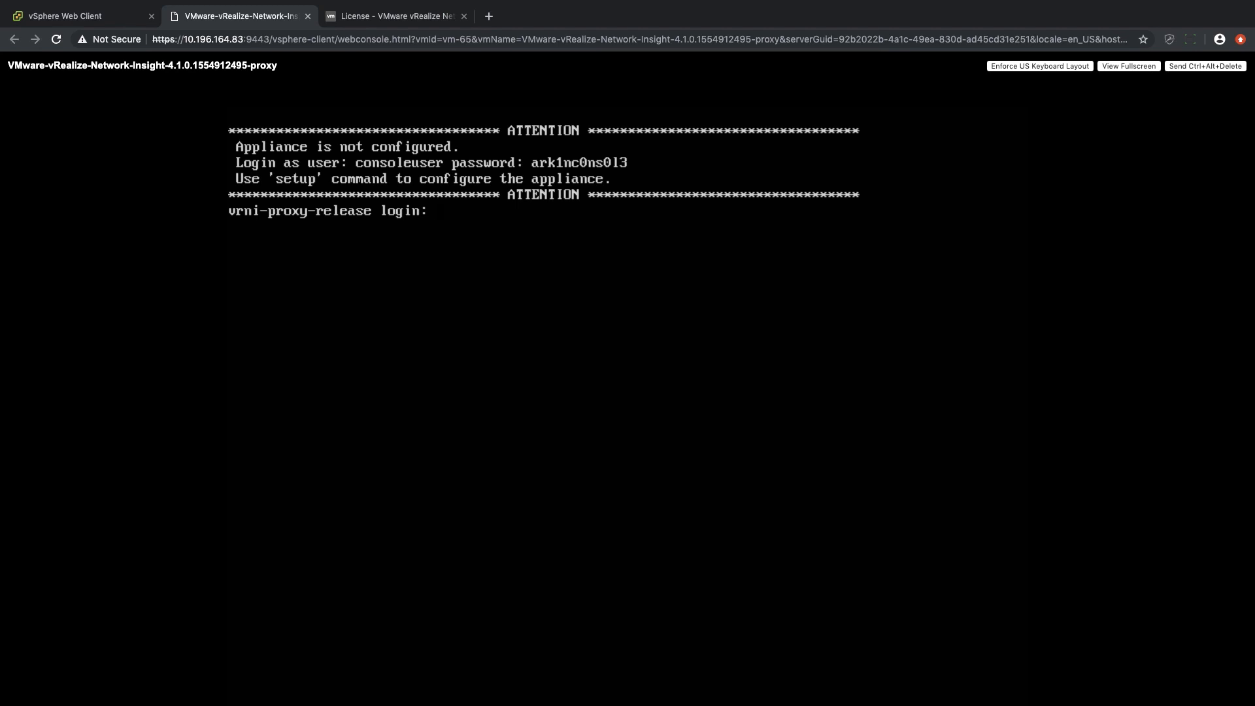
text(consoleuser)
key(Return)
text(ark1nc0ns013)
key(Return)
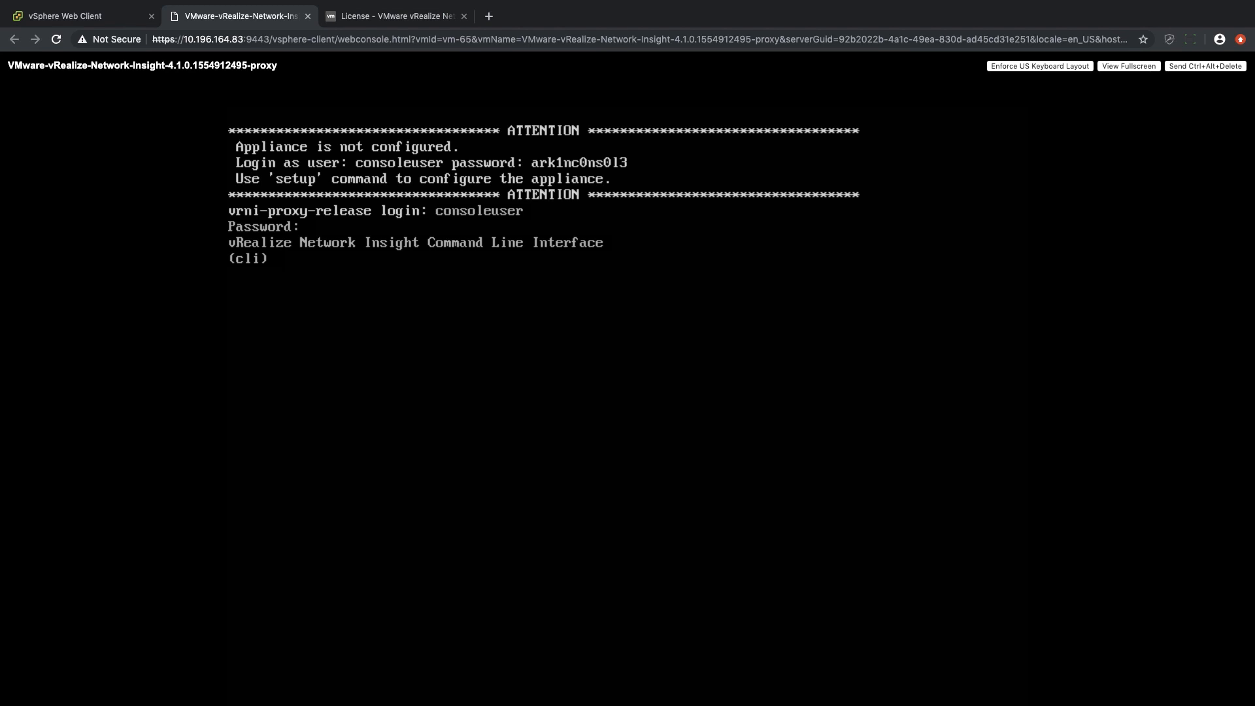
Run setup, create the SSH and CLI passwords, and save IP 10.196.164.164, netmask 255.255.255.0, gateway 10.196.164.253, DNS 10.173.22.4 and search domain vrni.cmbu.local.
text(setup)
key(Return)
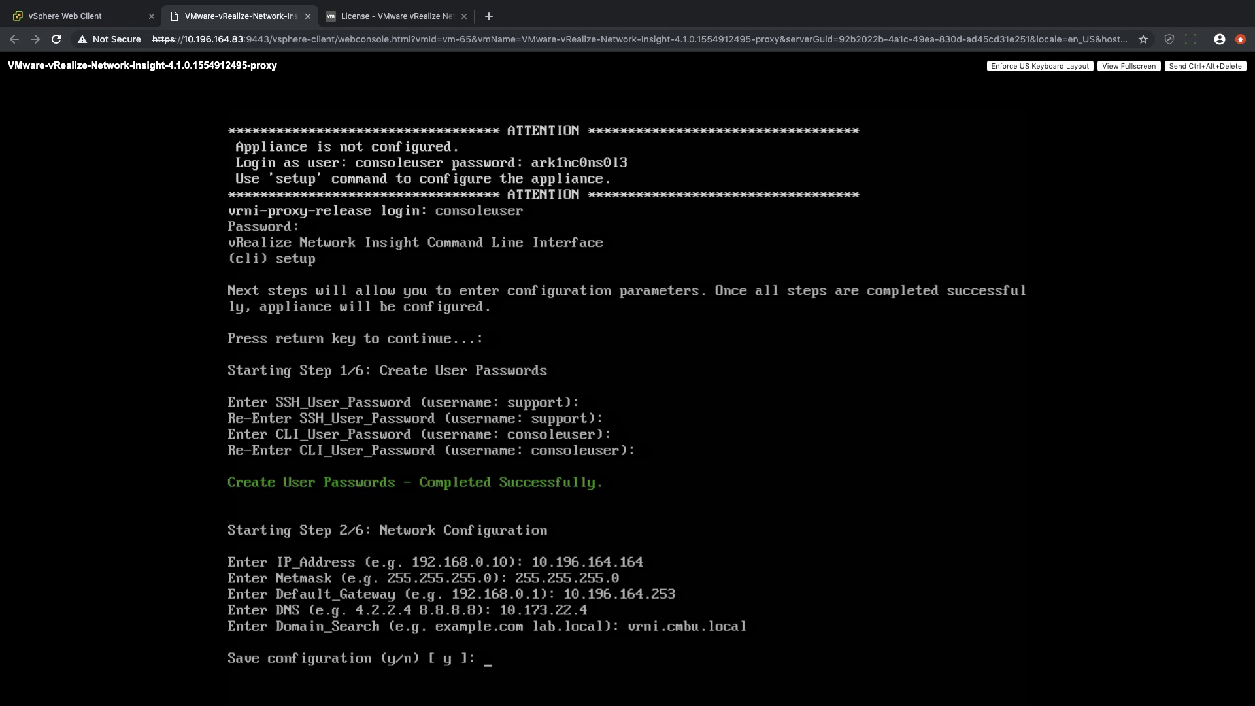
text(y)
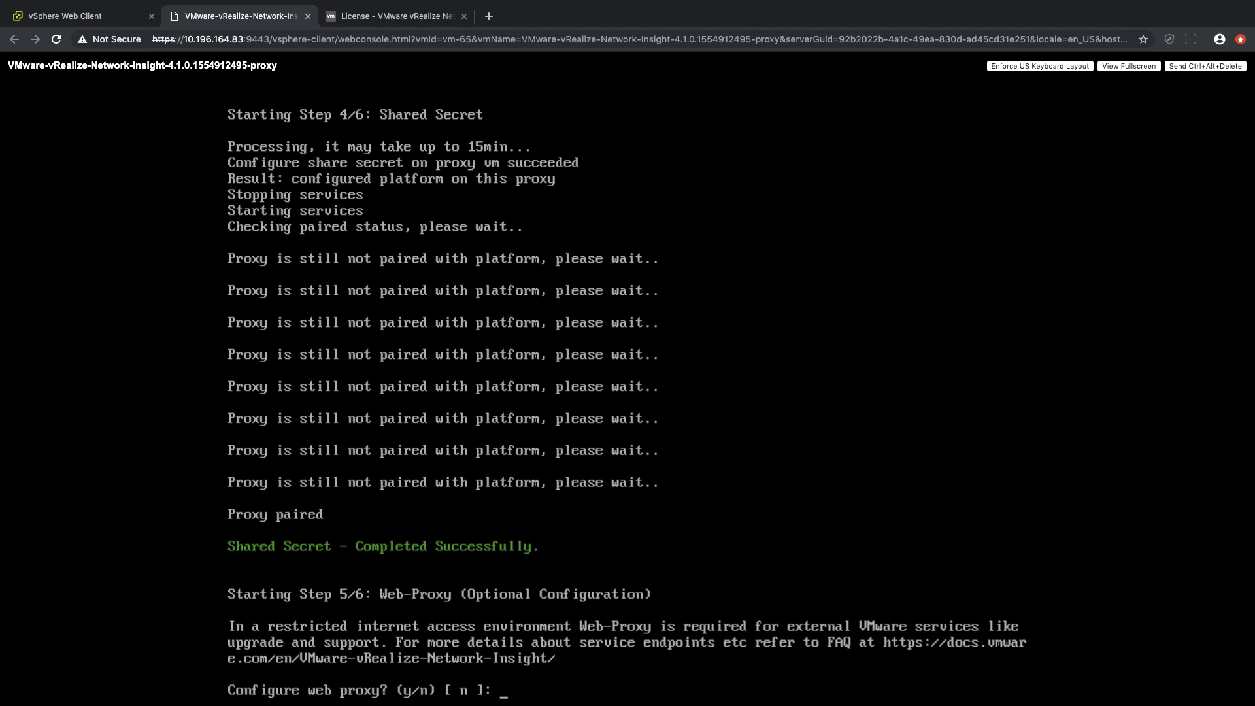
Decline the web proxy configuration and enable telemetry to complete the proxy appliance setup.
text(n)
key(Return)
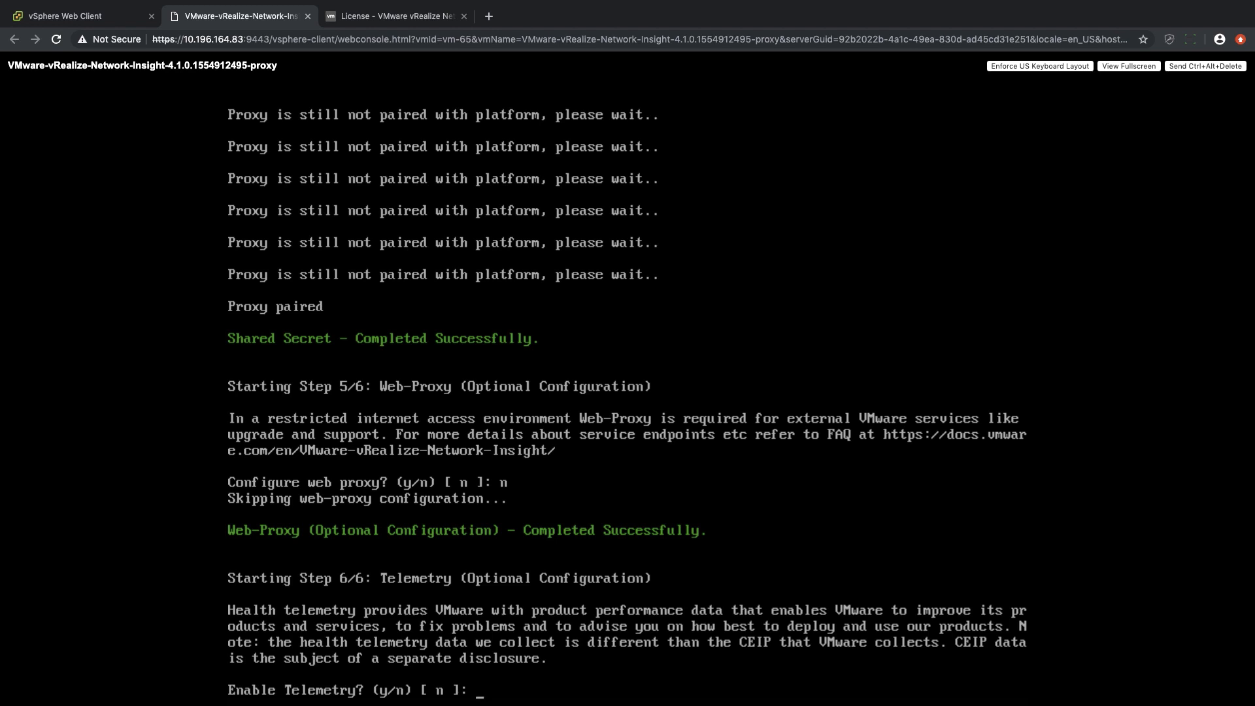
text(y)
key(Return)
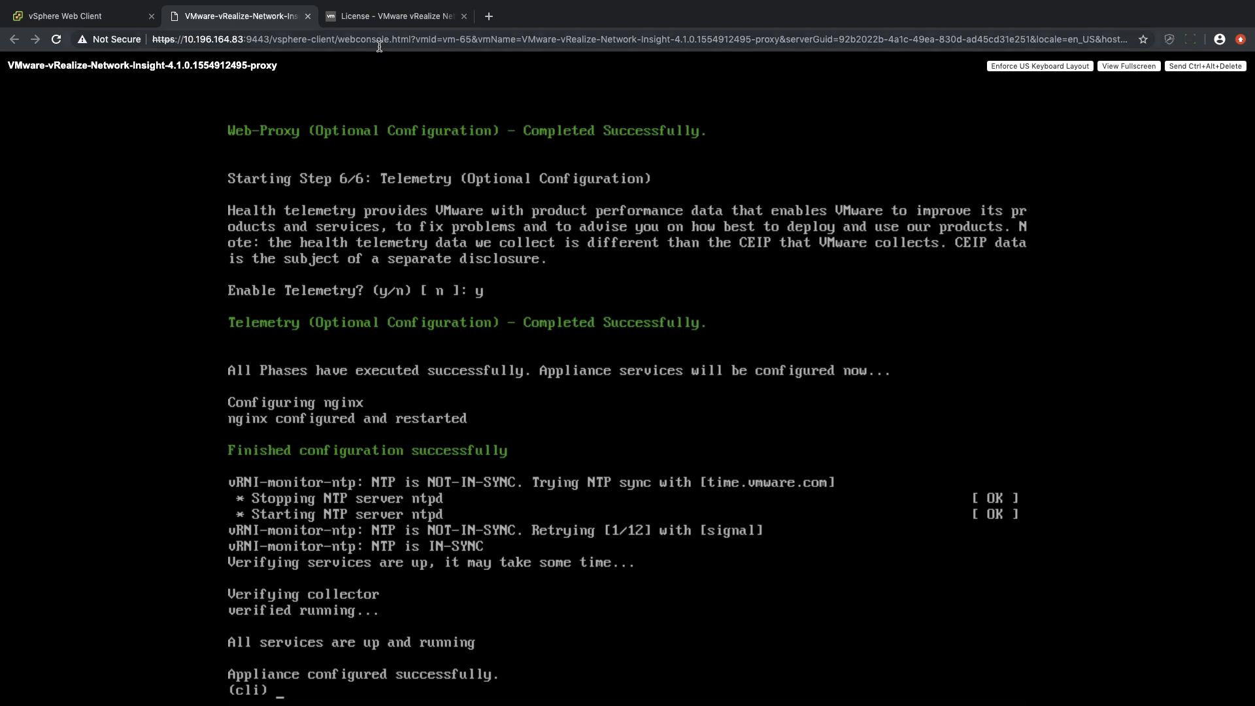
Switch to Network Insight, finish the collector setup and log in with the administrator's email address and password.
click(376, 18)
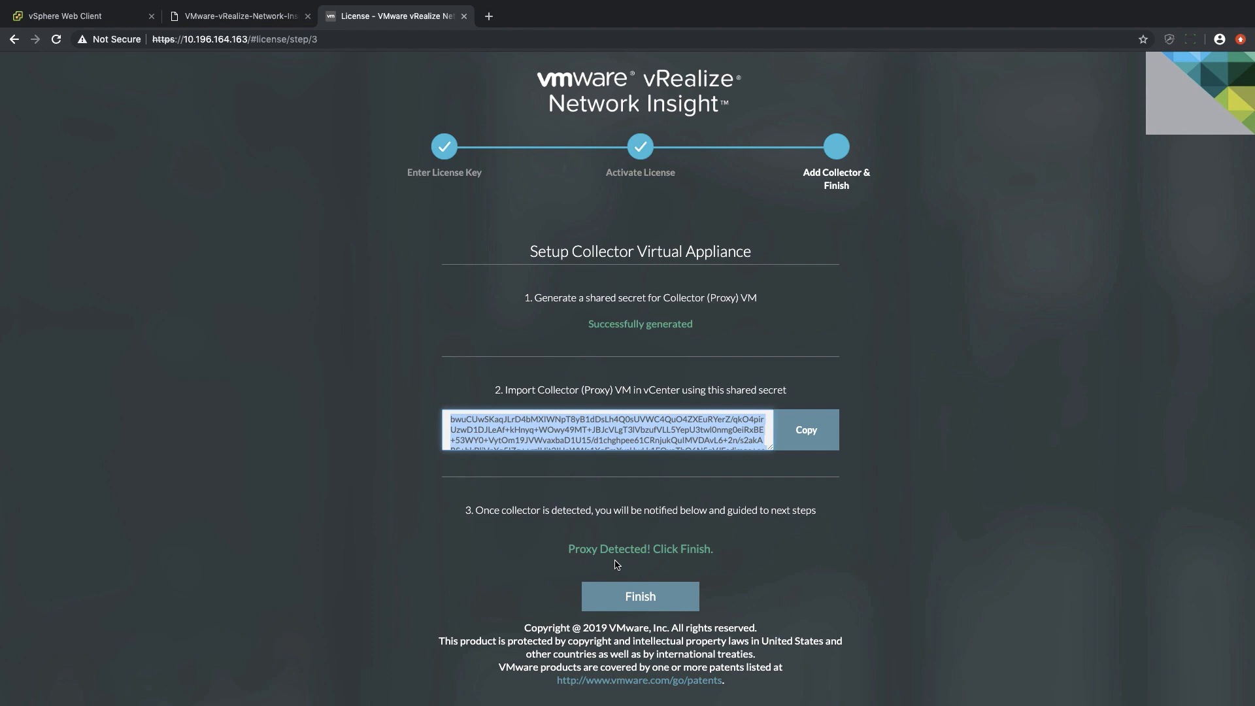
click(639, 597)
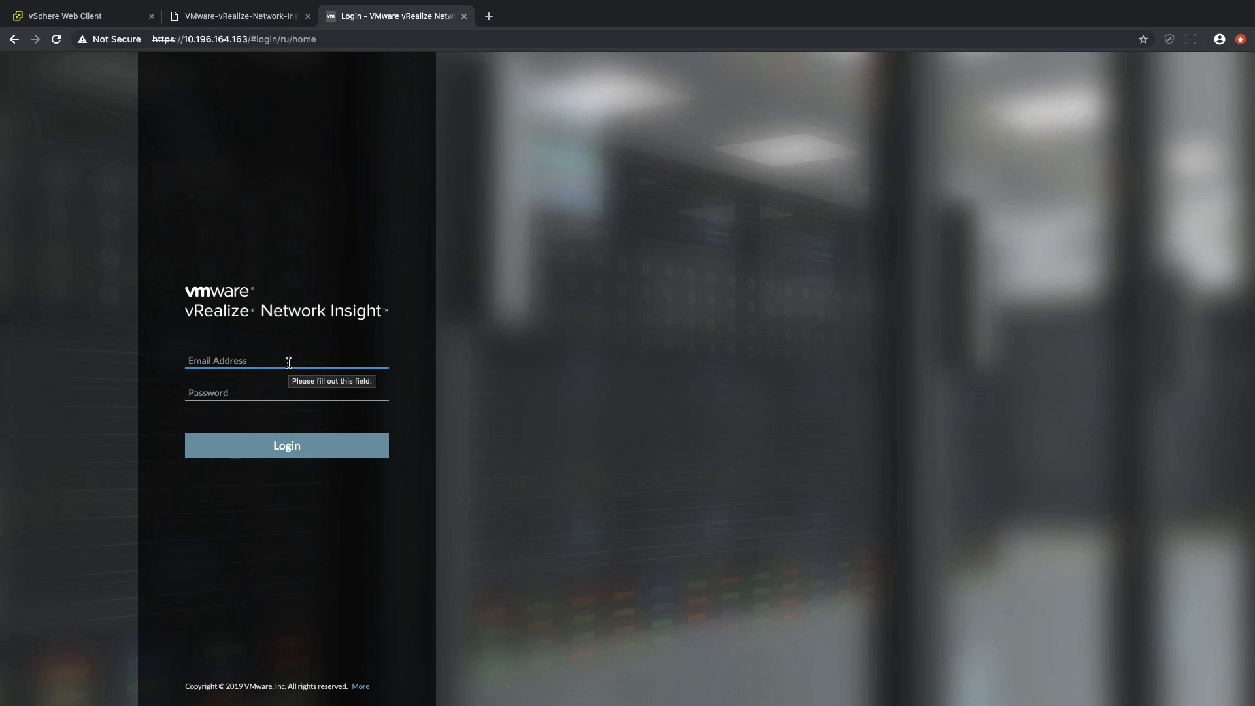
text(admin)
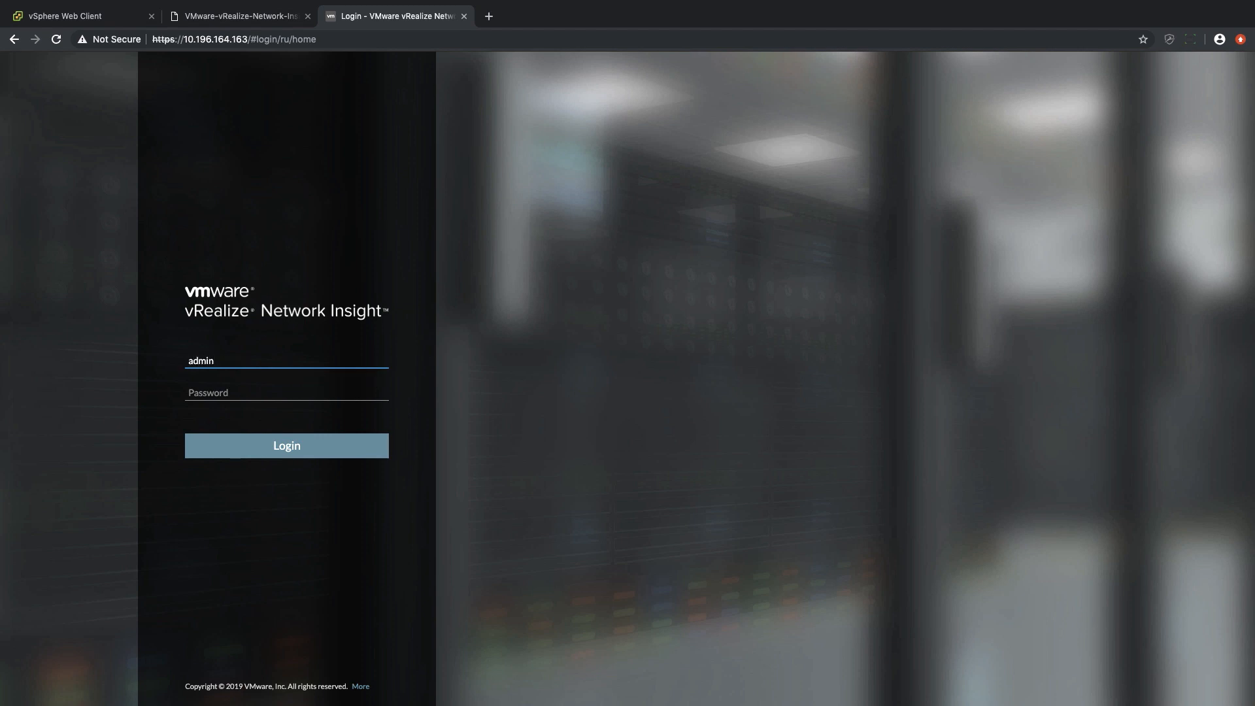
text(@local)
key(Tab)
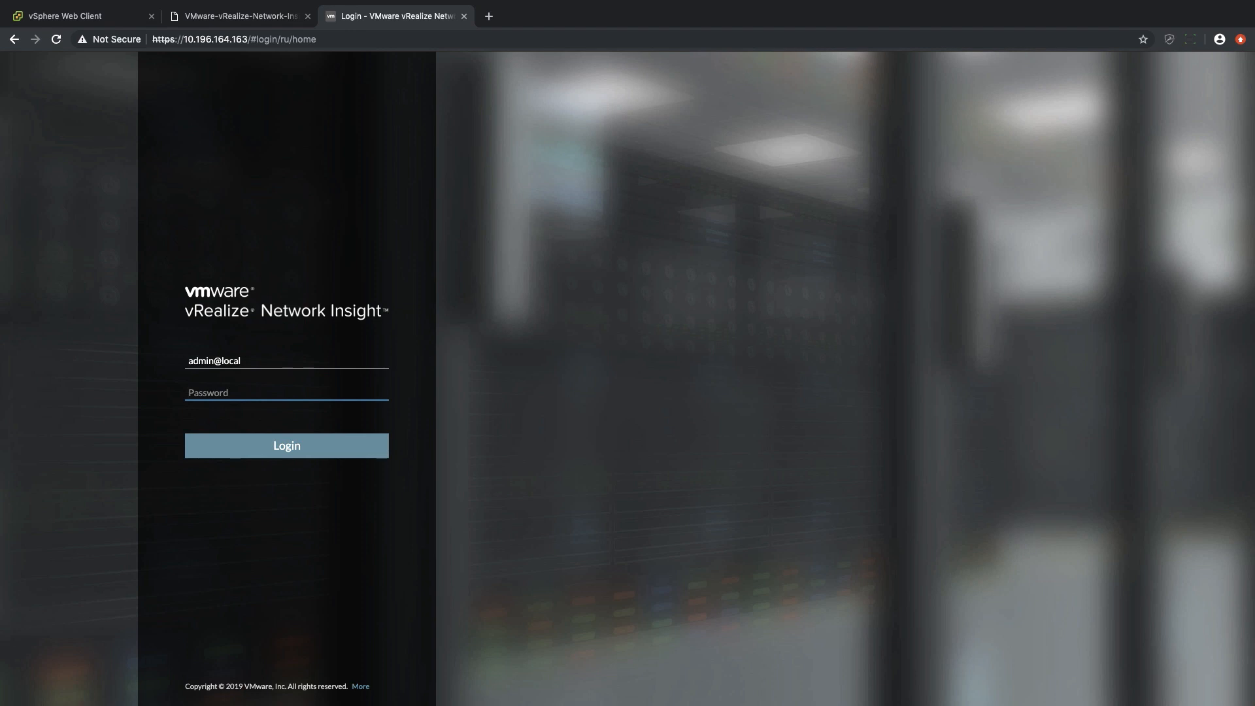
text(•••••••••)
key(Return)
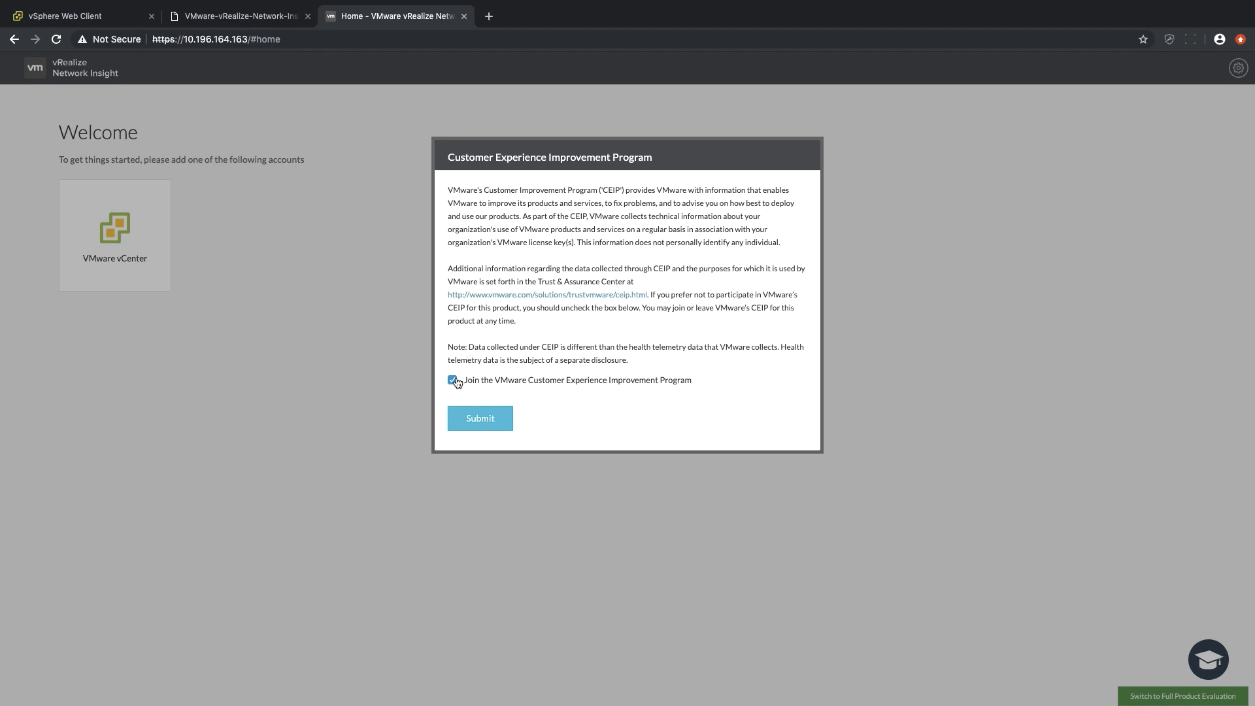
Submit participation in the Customer Experience Improvement Program and go through the feature introduction, declining the self-service training.
click(478, 419)
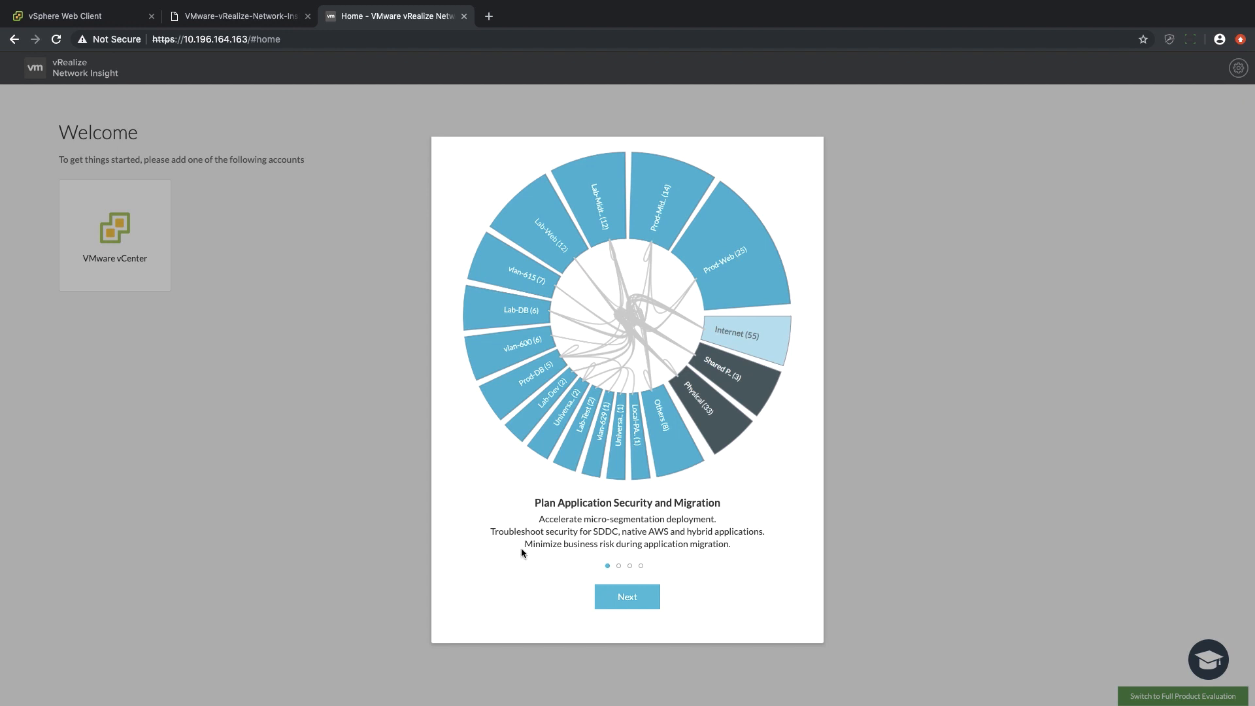
click(615, 596)
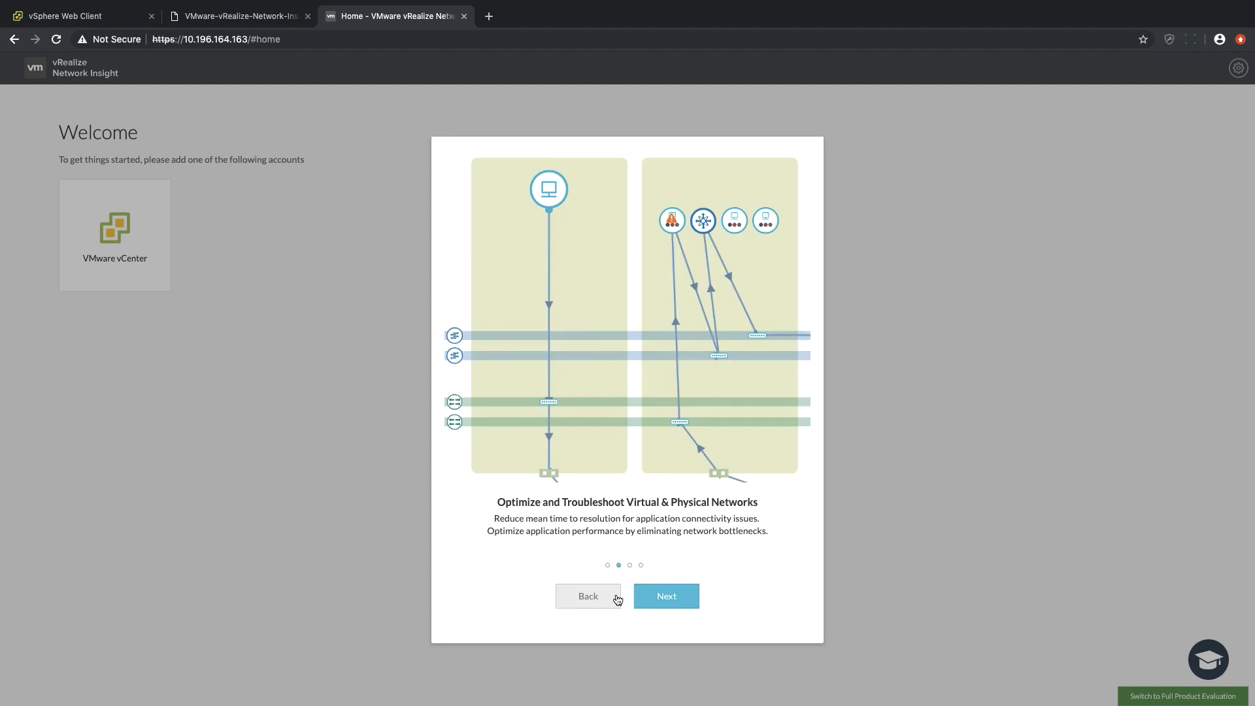
click(660, 598)
click(668, 597)
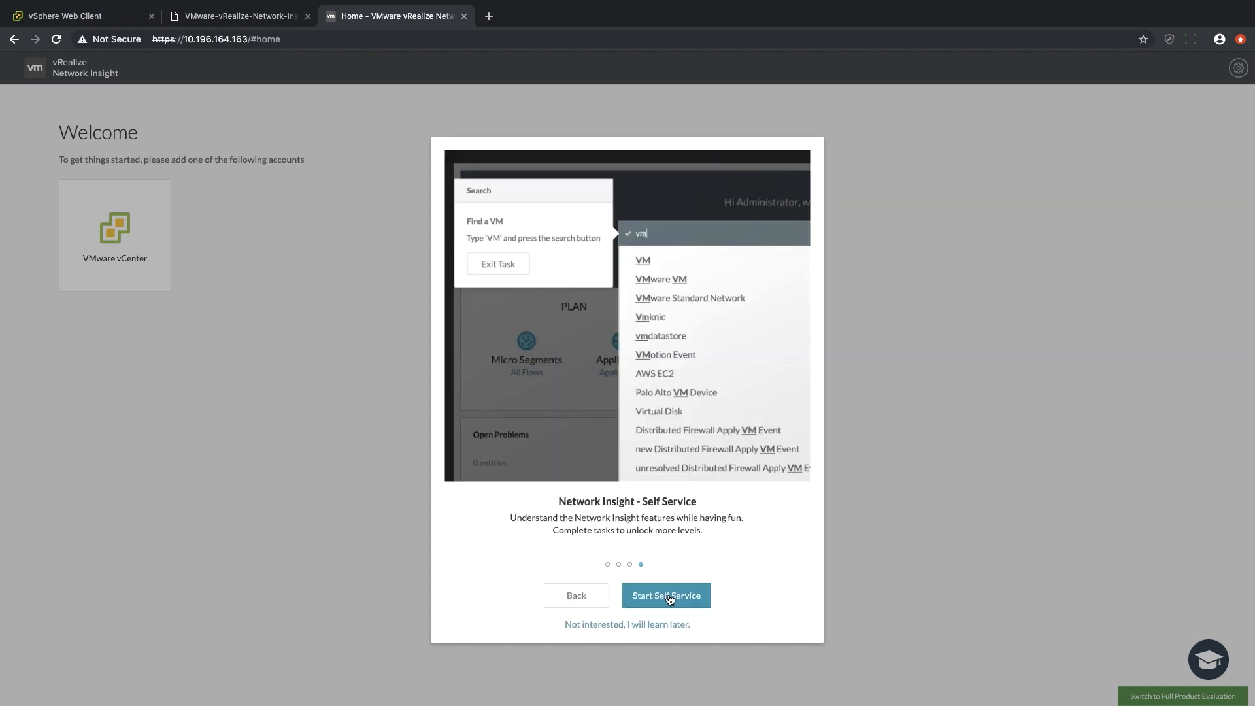
click(623, 625)
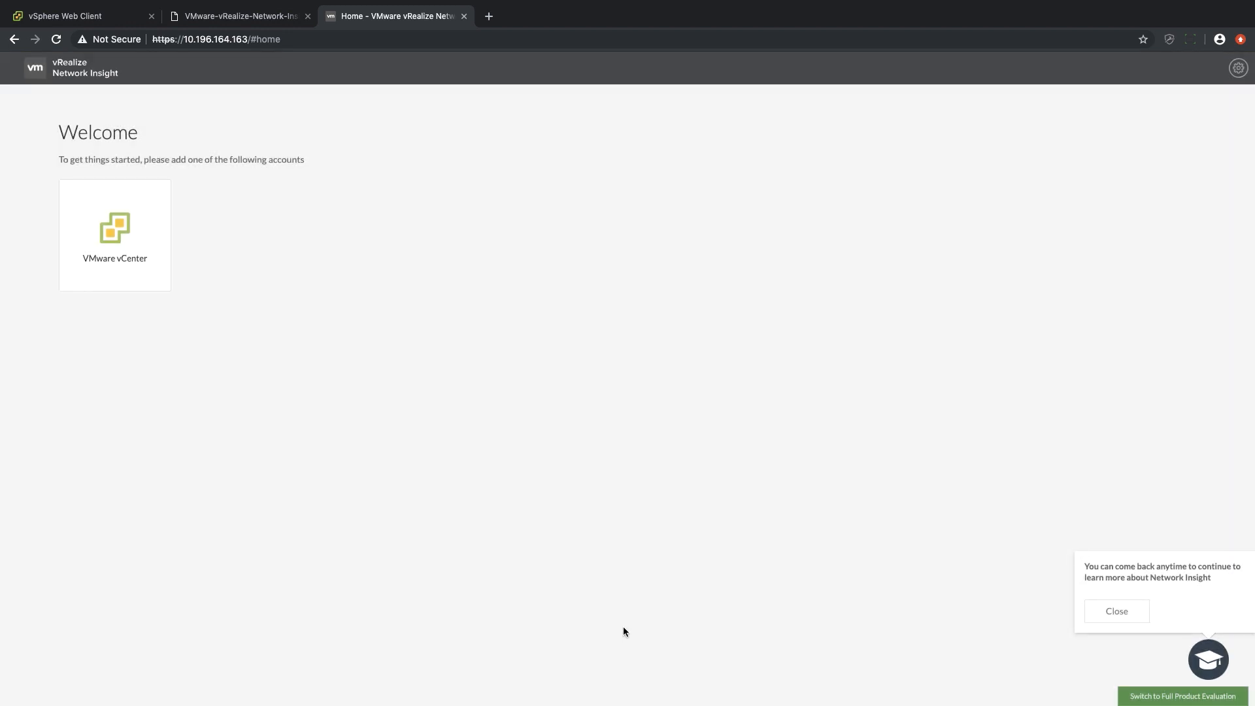
Add a VMware vCenter source using collector NI-Collector_10.196.164.164 and IP 10.196.164.83, enter the vCenter username and password, and validate them.
click(136, 274)
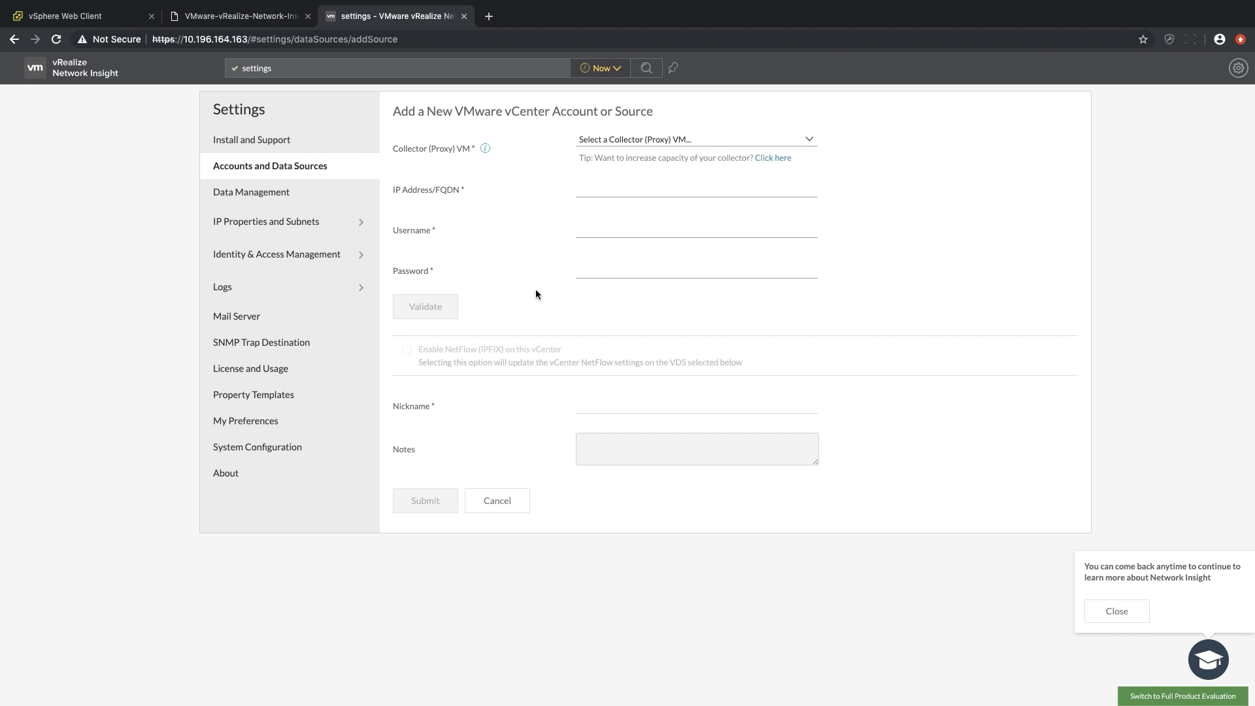
click(814, 140)
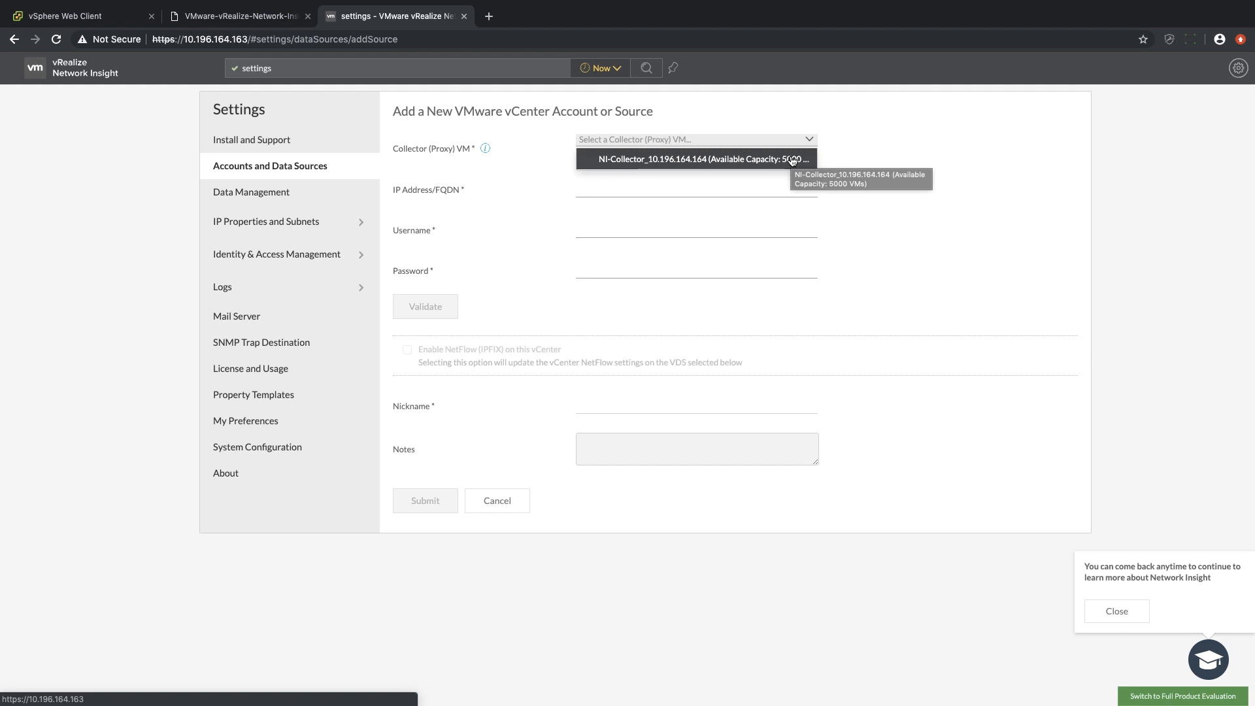
click(792, 161)
click(636, 193)
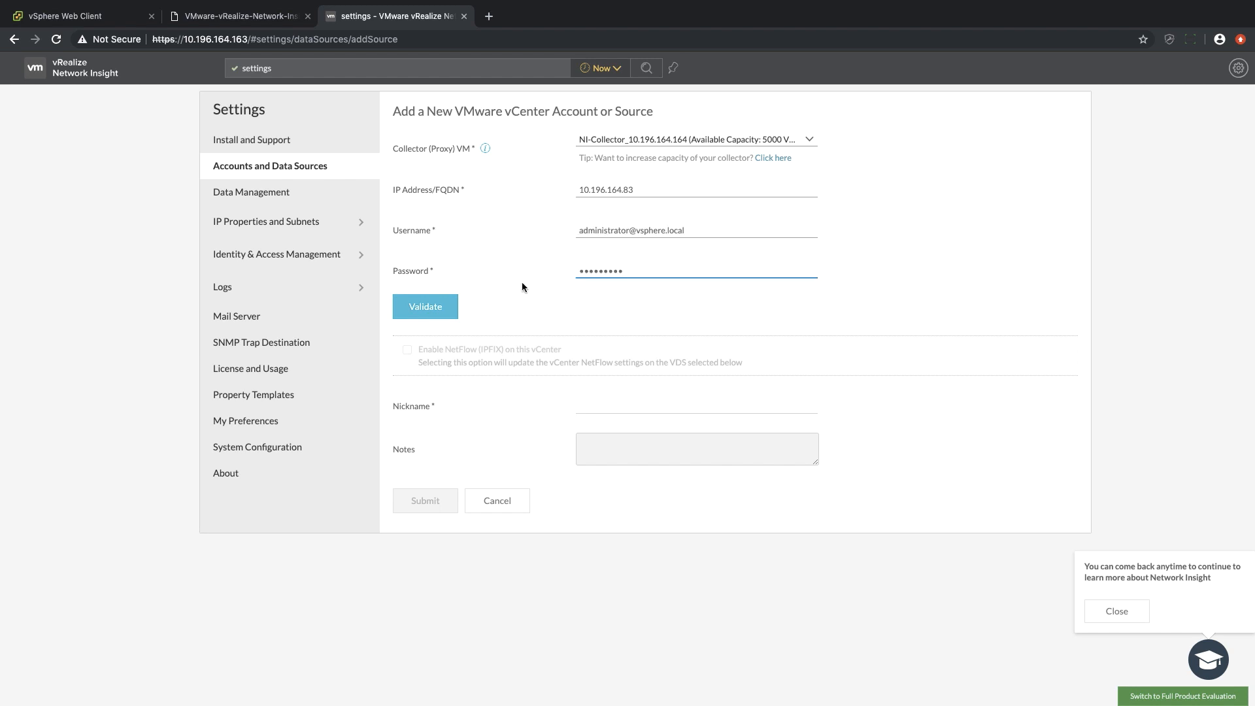
click(437, 307)
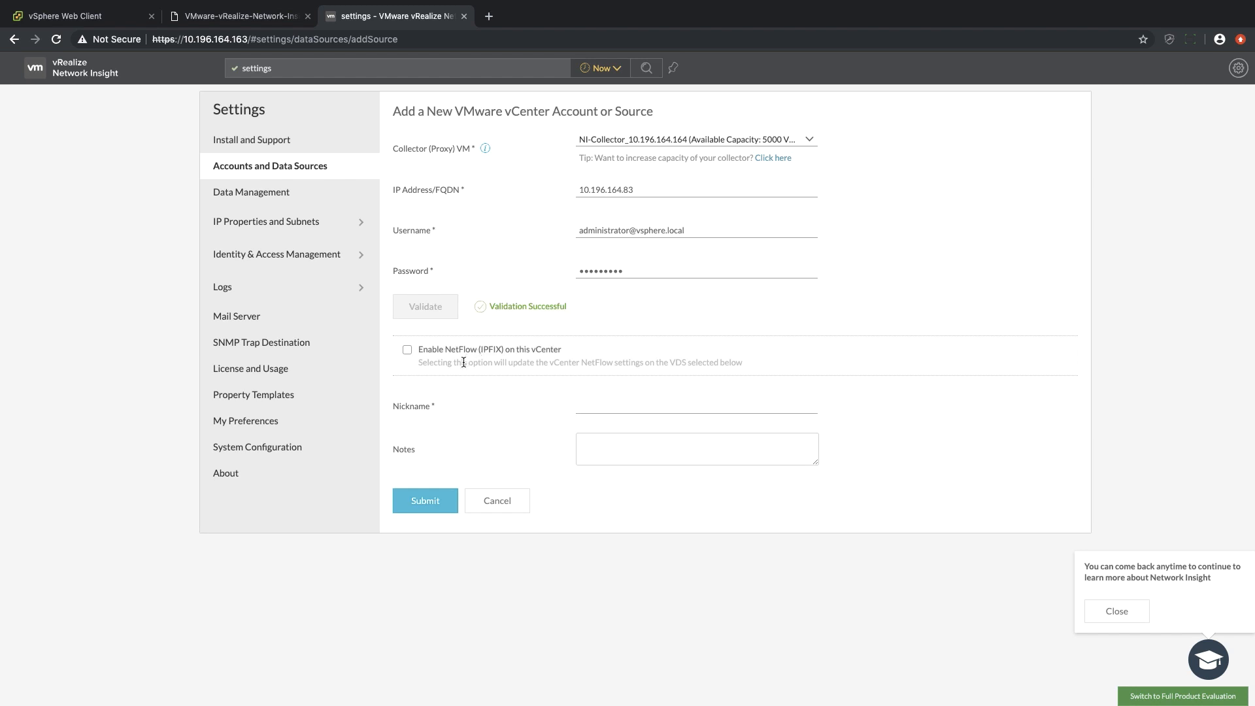
Enable NetFlow (IPFIX) on this vCenter for the DC-South VDS and expand its list of DVPGs.
click(407, 351)
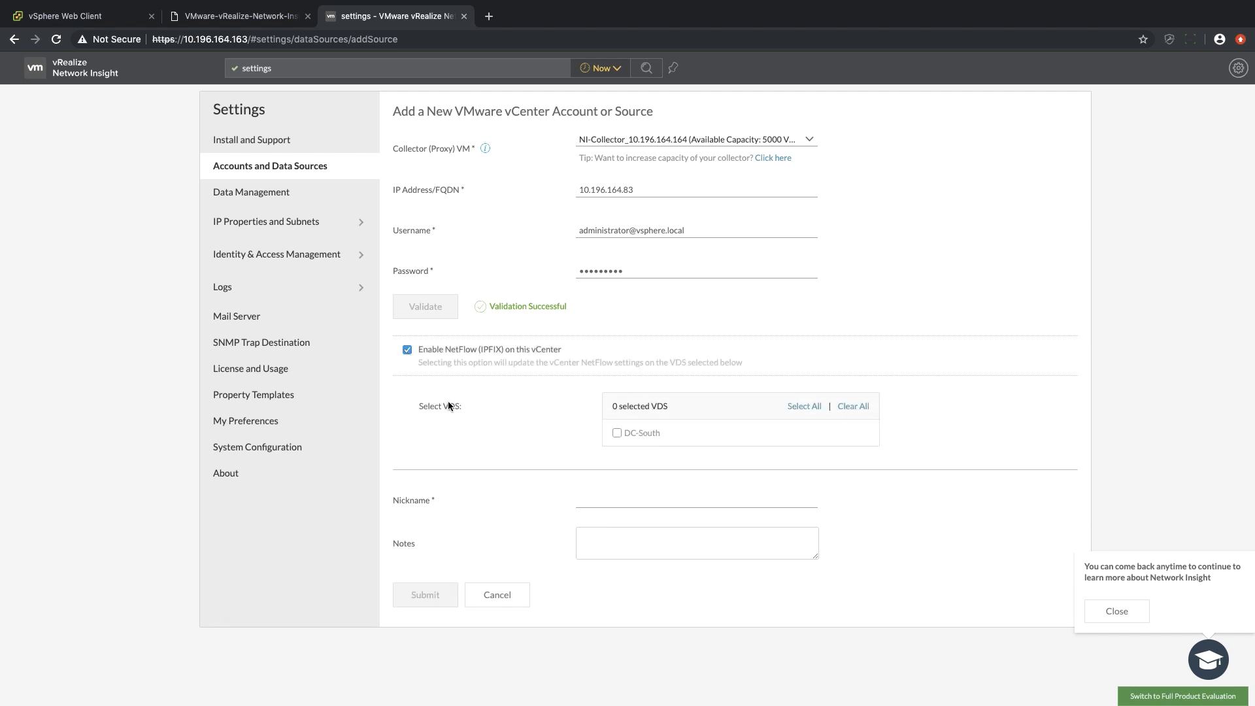
click(617, 433)
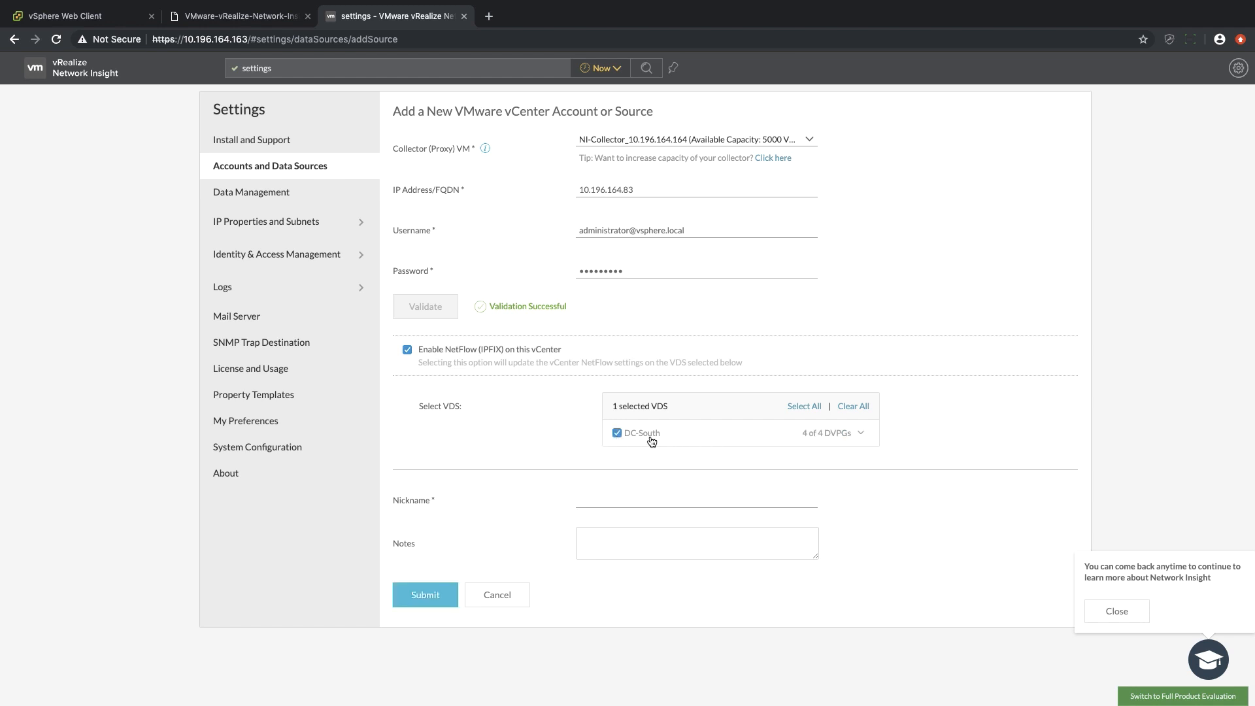
click(859, 436)
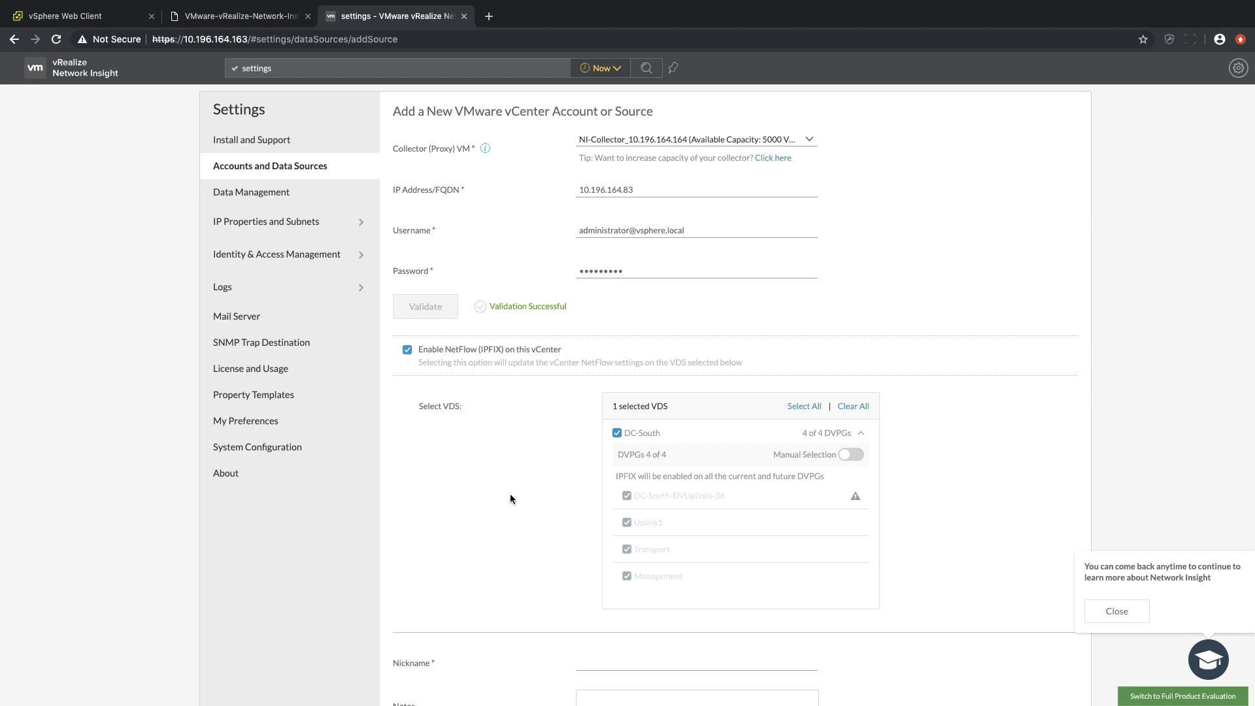
Give the vCenter source the nickname vCenter, submit it and finish adding the account.
click(602, 665)
text(vCenter)
scroll(811, 638, down, 3)
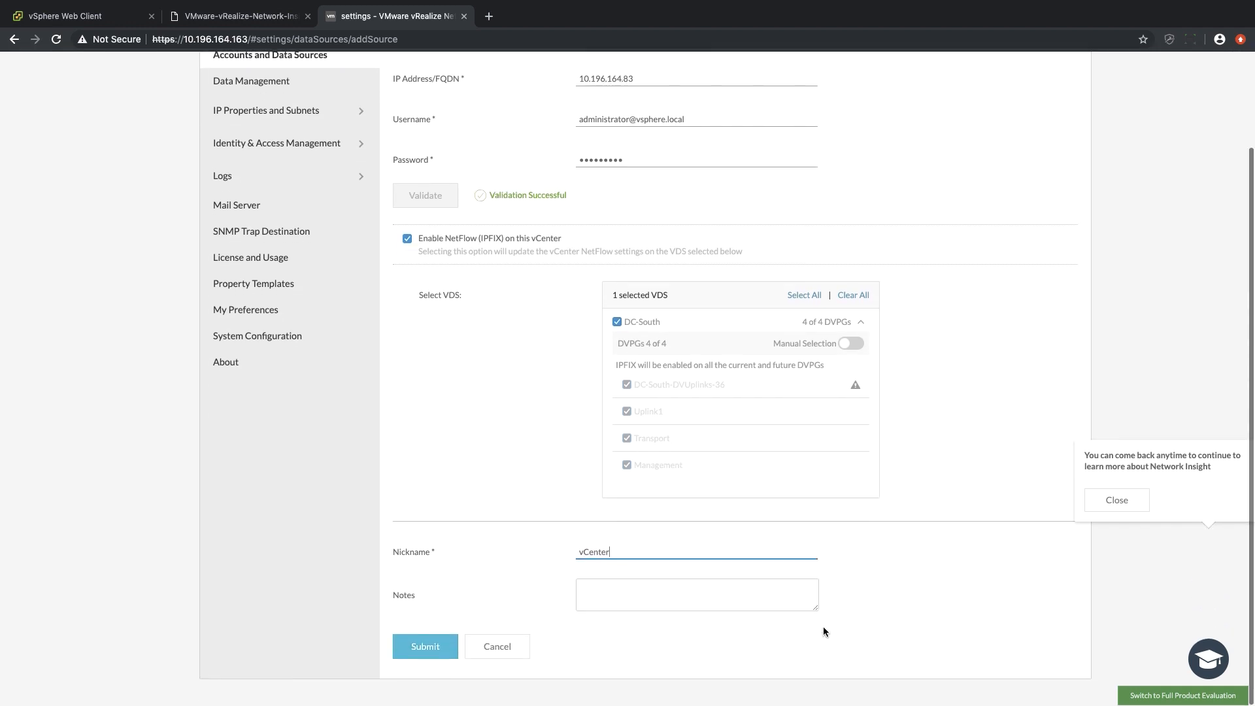
click(411, 649)
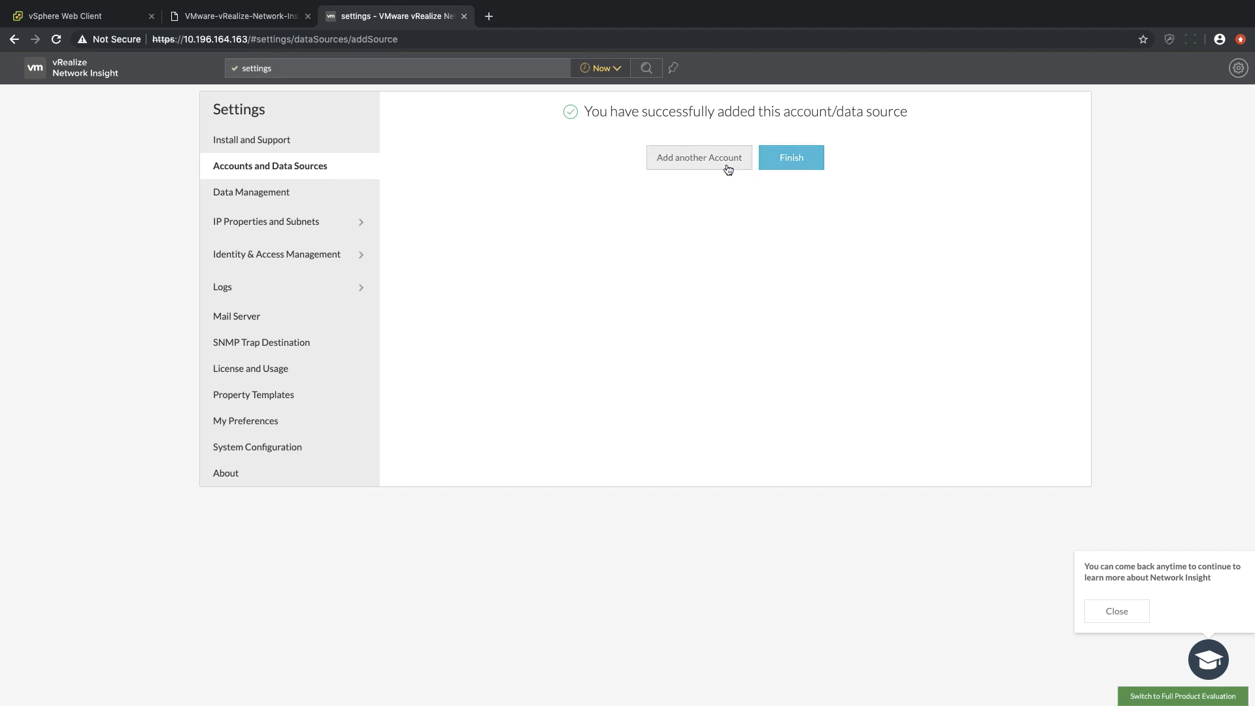
click(788, 160)
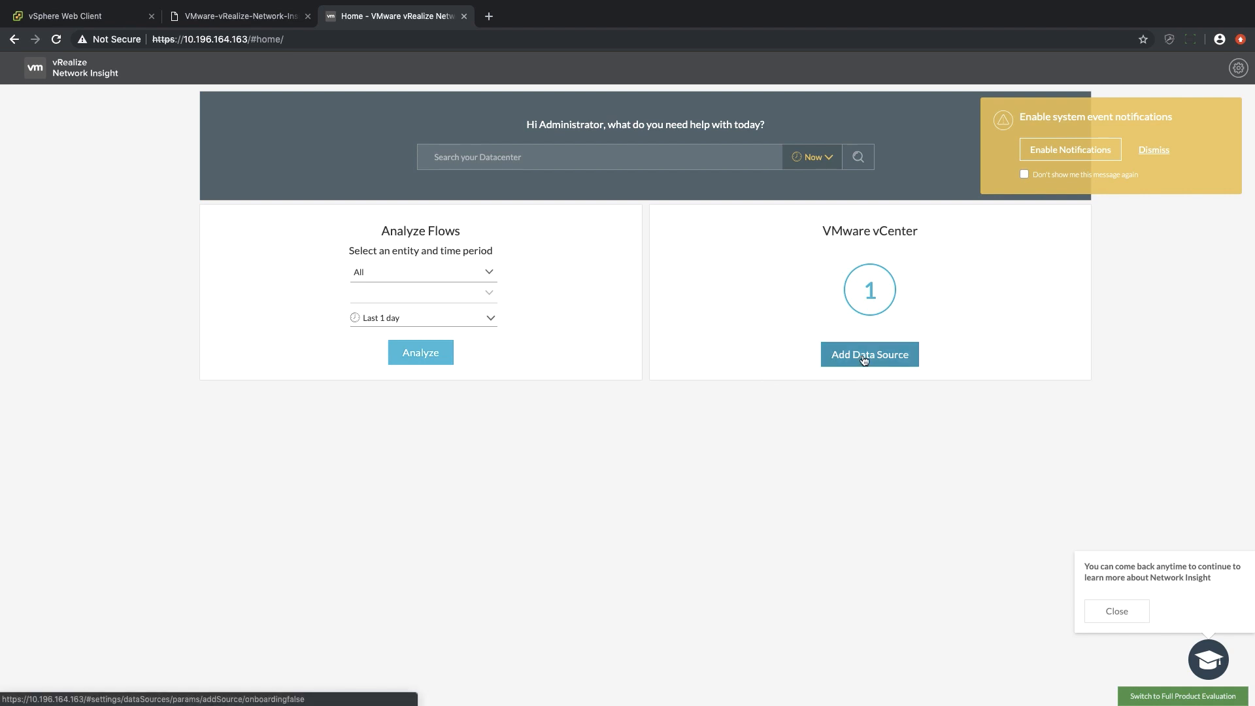
Open the Accounts and Data Sources settings and dismiss the system event notifications prompt.
click(1239, 69)
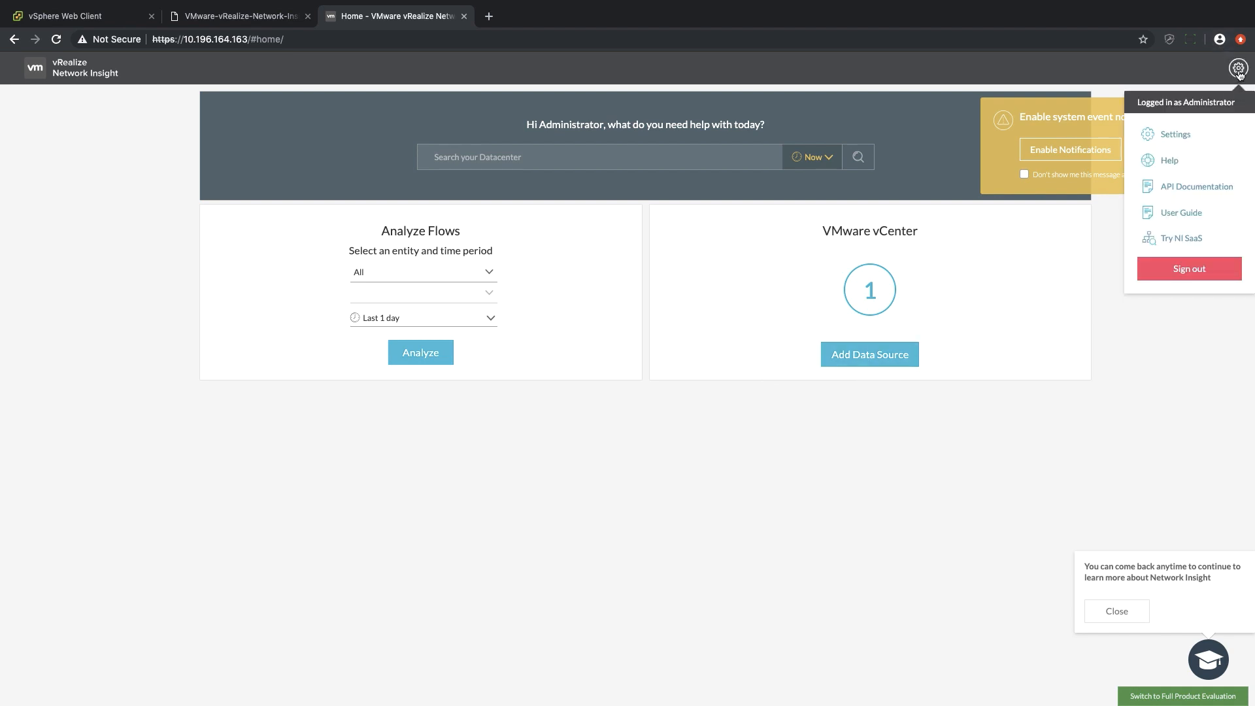
click(1172, 136)
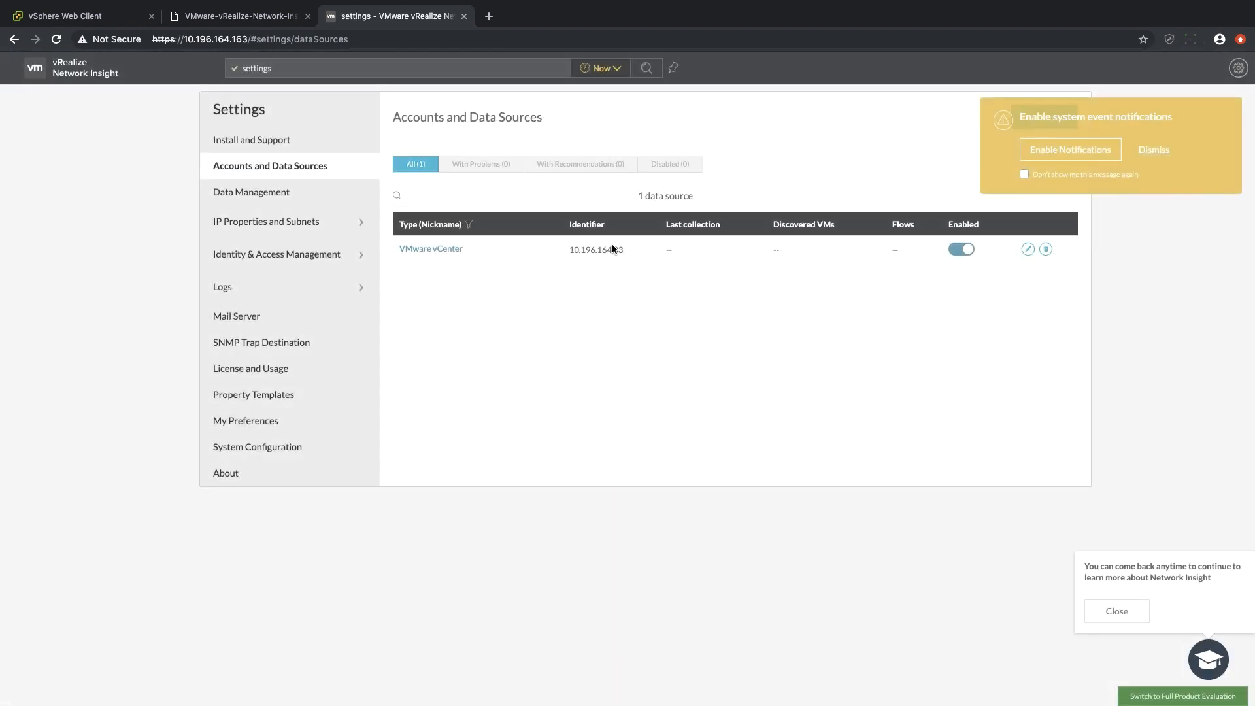
click(1153, 150)
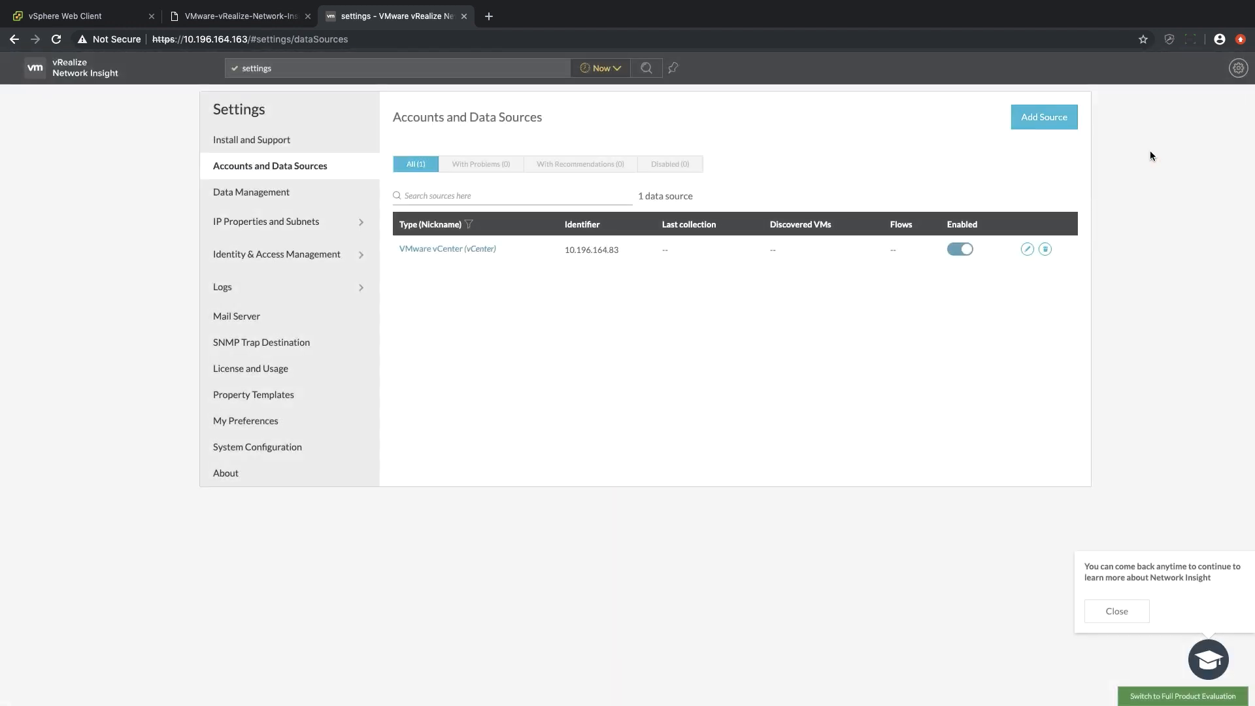
Review the account and source types that can be added, cancel without adding one, and return to the home page.
click(1049, 119)
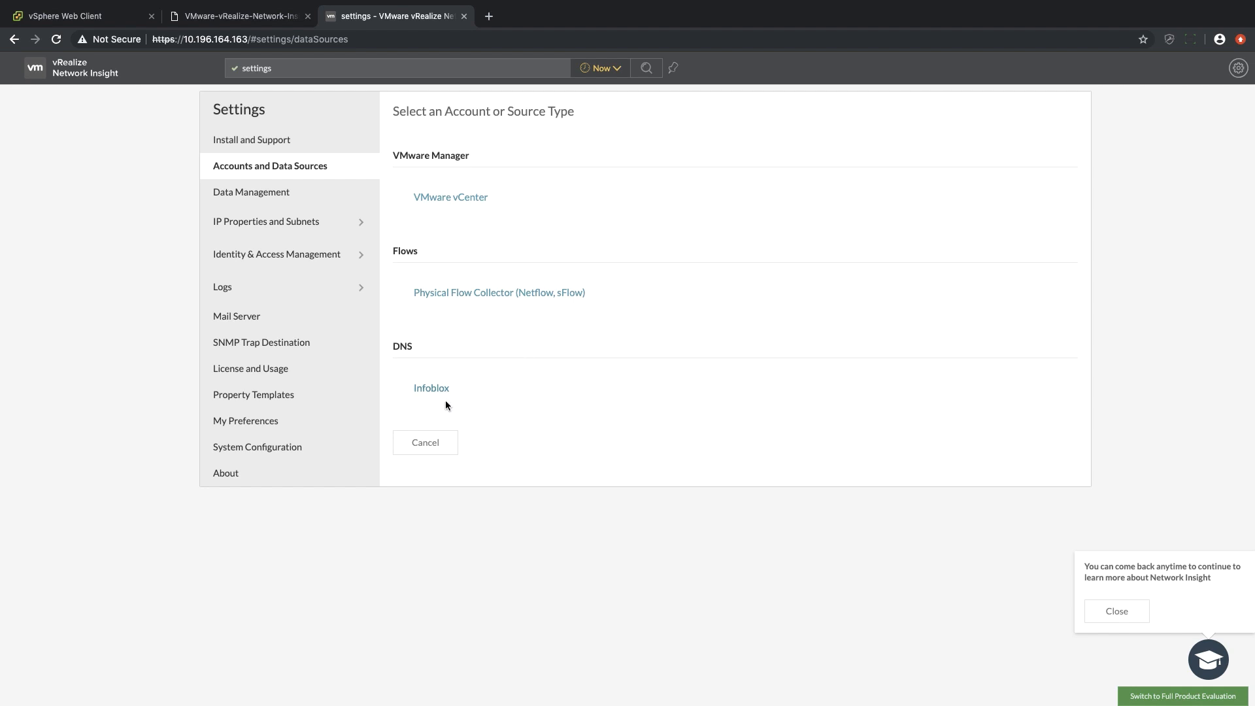
click(443, 443)
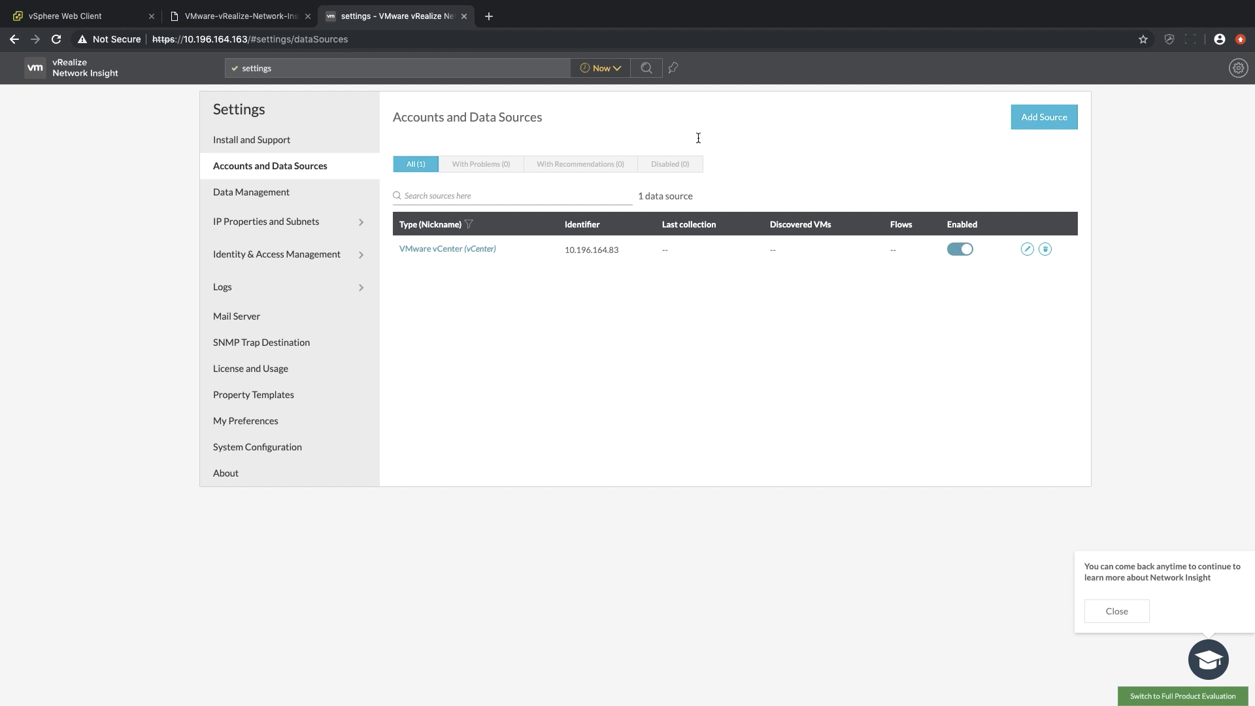
click(36, 68)
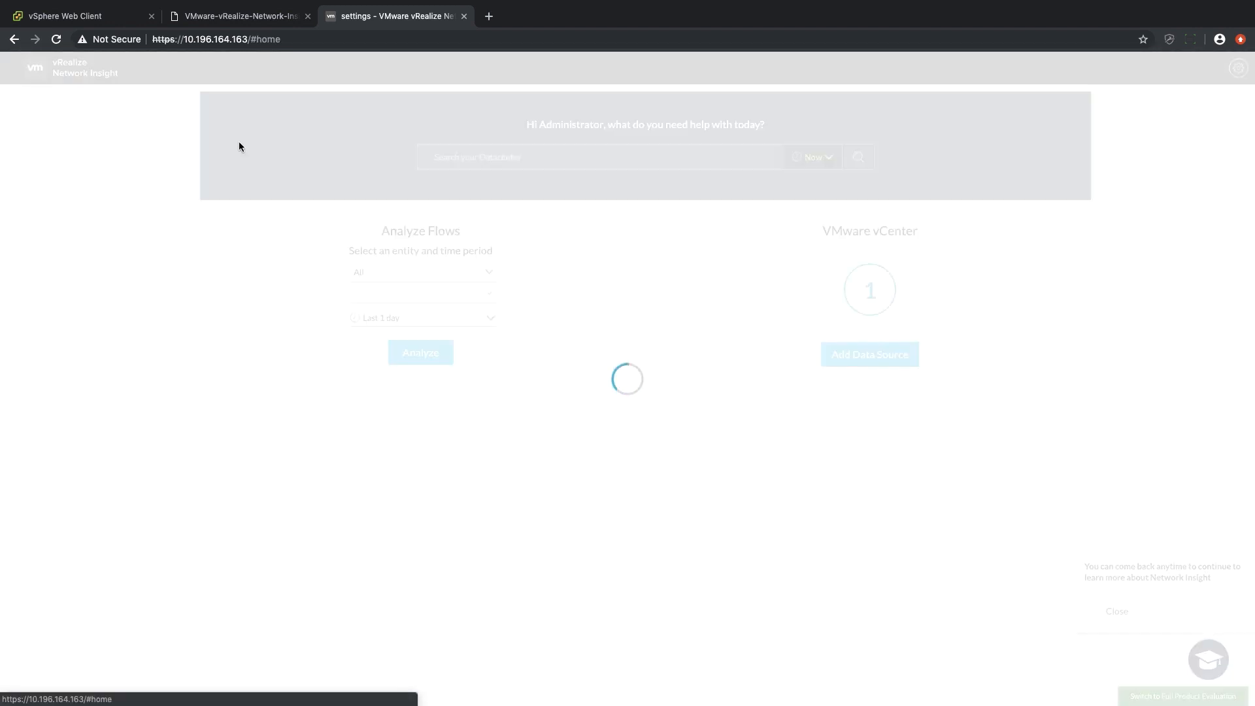